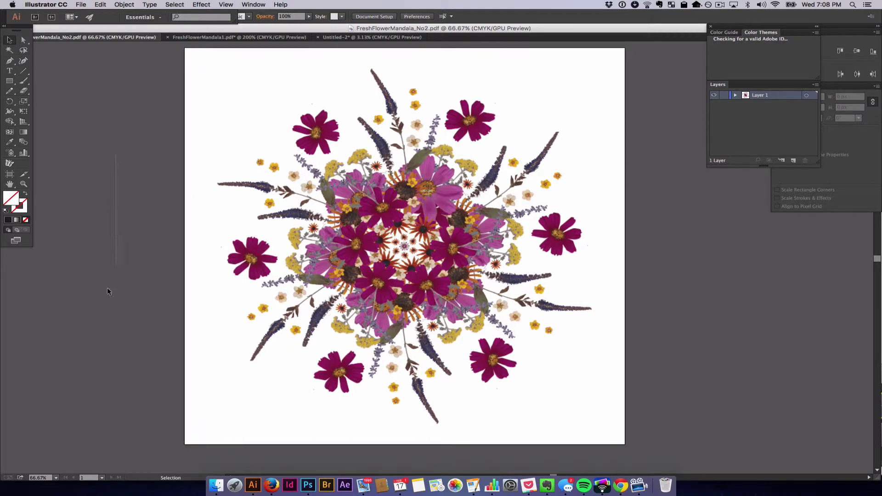
# Step: Create a new one-artboard document 5000 px wide and 5000 px high
pyautogui.moveTo(85, 155); pyautogui.dragTo(570, 367)
pyautogui.click(747, 381)
pyautogui.click(82, 5)
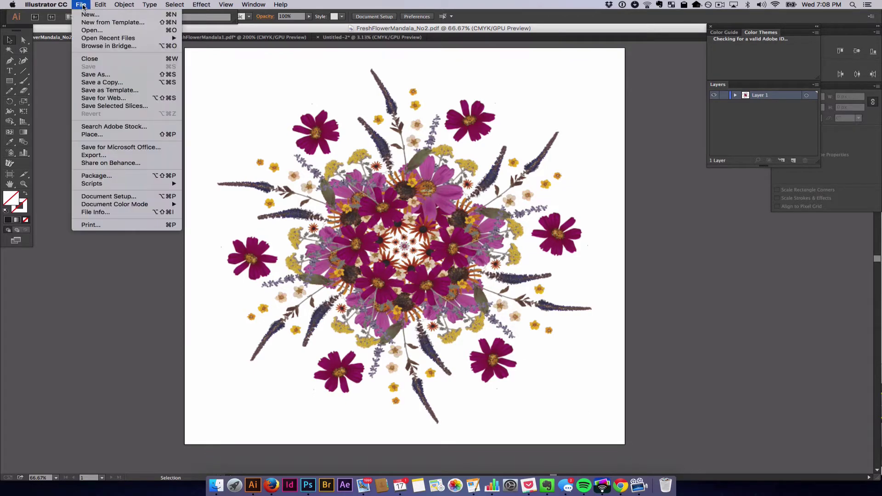
pyautogui.click(85, 18)
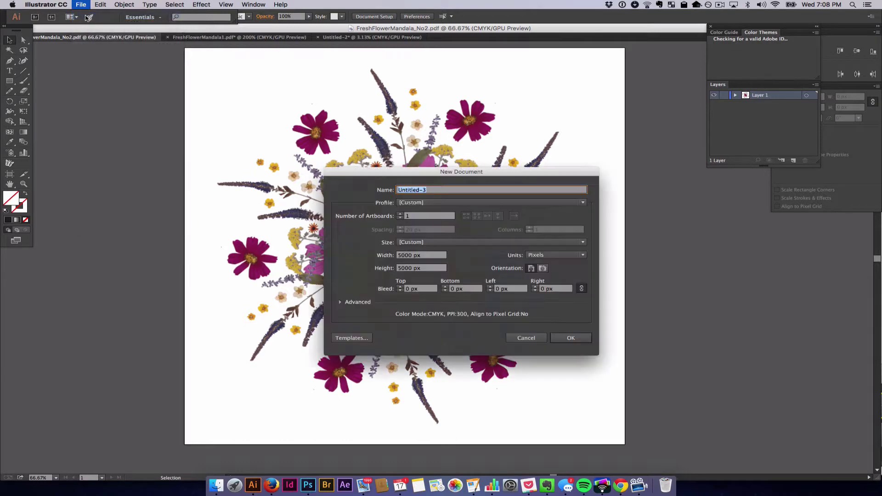
pyautogui.click(417, 256)
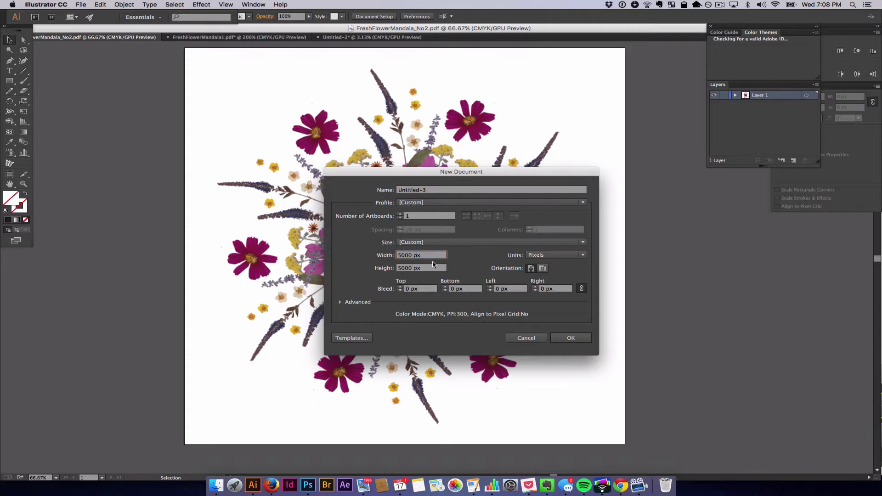
pyautogui.click(428, 269)
pyautogui.click(570, 338)
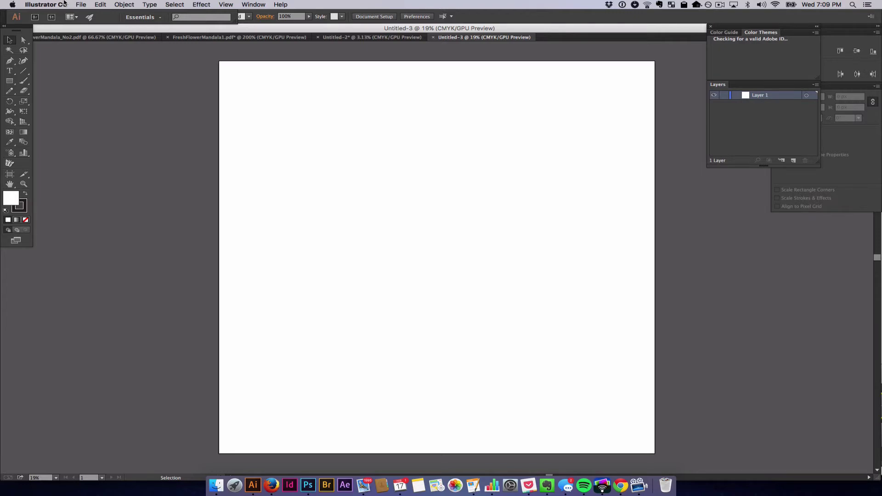
pyautogui.moveTo(1, 2)
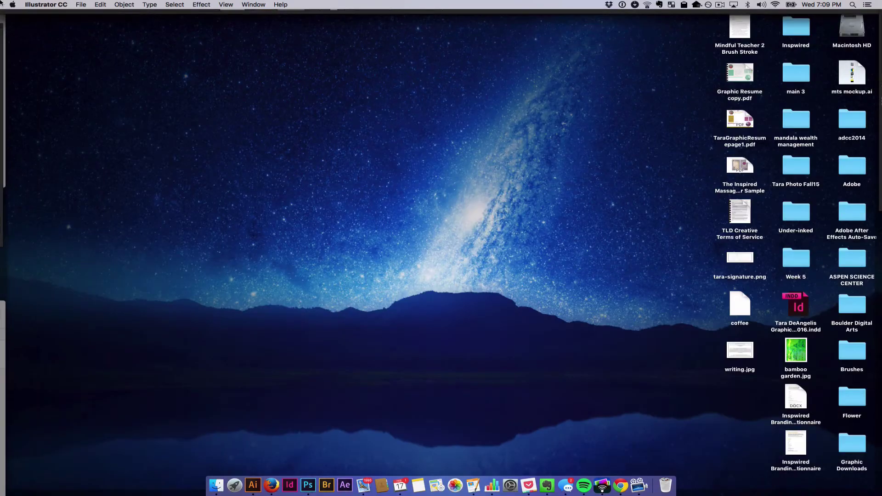
pyautogui.click(253, 487)
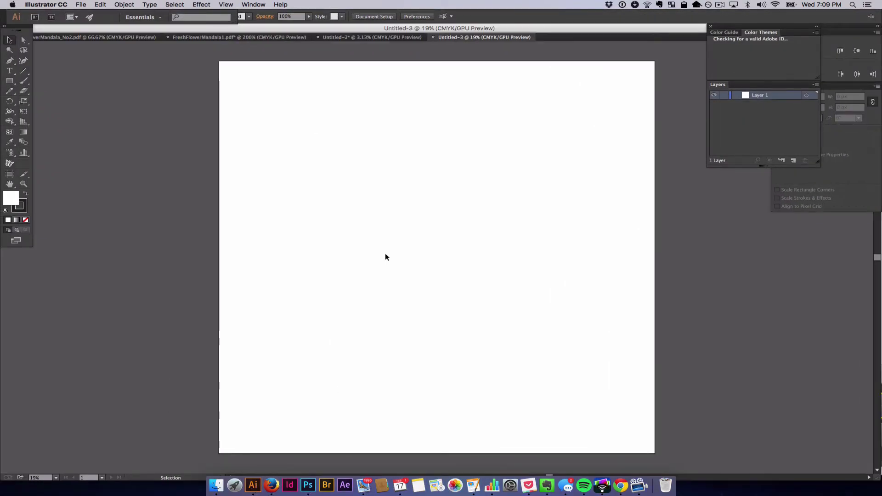
pyautogui.click(80, 4)
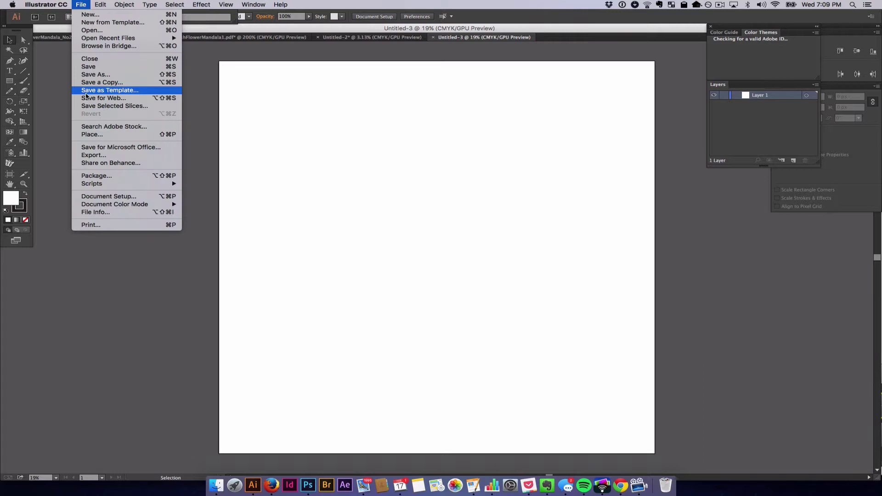
pyautogui.click(267, 177)
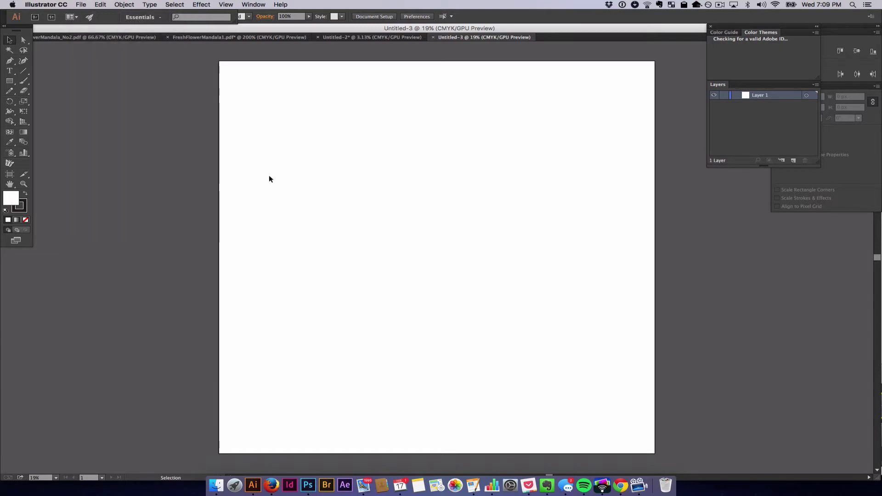
# Step: Load all ten flower PNGs, from Fresh Flower 1.png to freshflower13.png in the Fresh Flower PNGS folder, for placing without linking
pyautogui.press('super+shift+p')
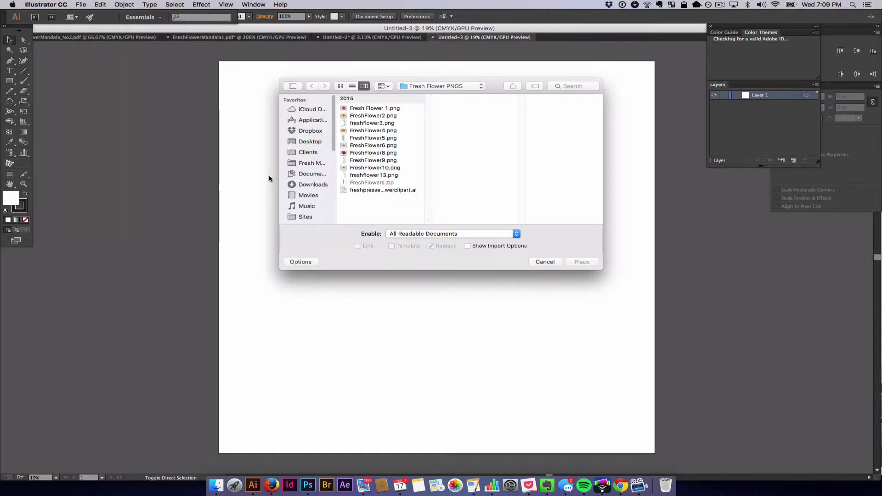
pyautogui.click(367, 110)
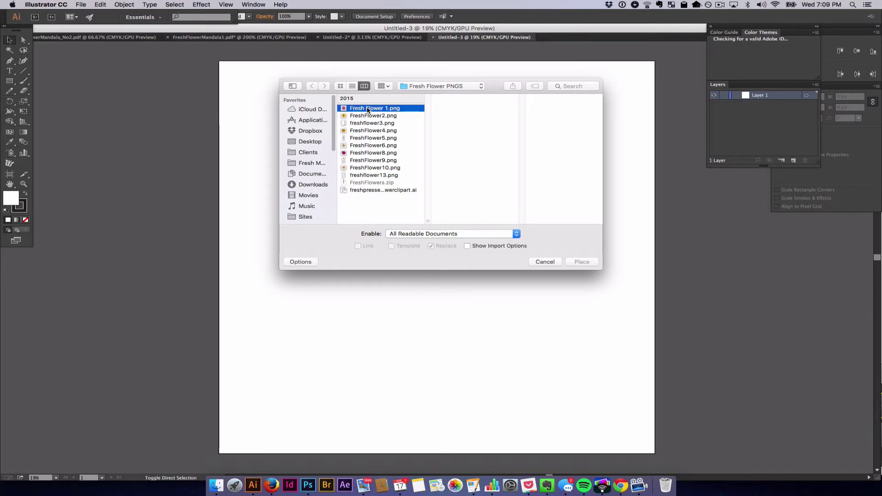
pyautogui.keyDown('shift'); pyautogui.click(373, 168); pyautogui.keyUp('shift')
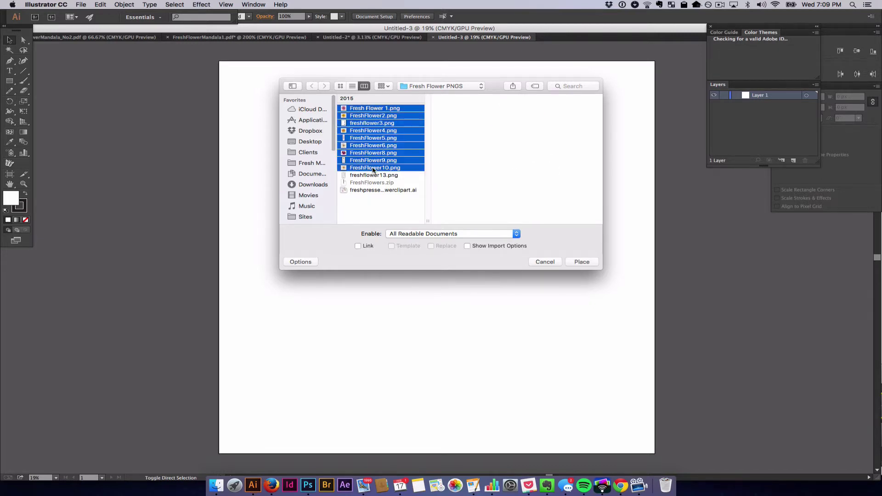
pyautogui.keyDown('shift'); pyautogui.click(373, 176); pyautogui.keyUp('shift')
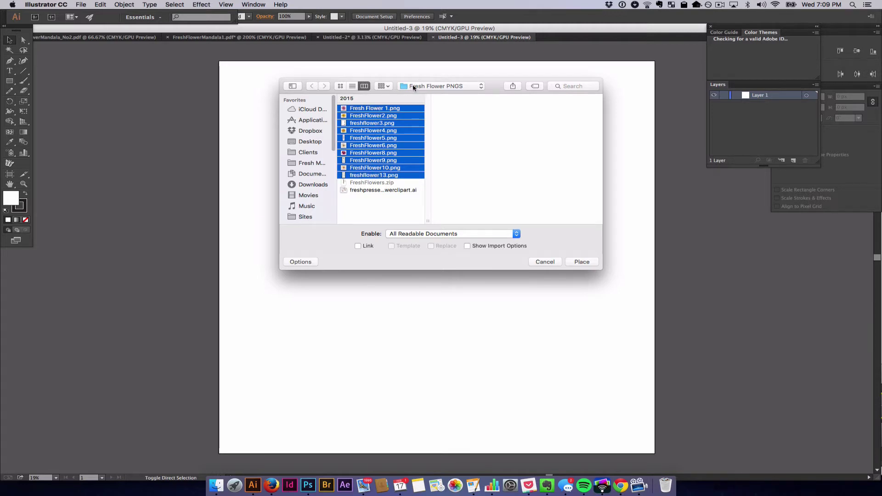
pyautogui.click(582, 263)
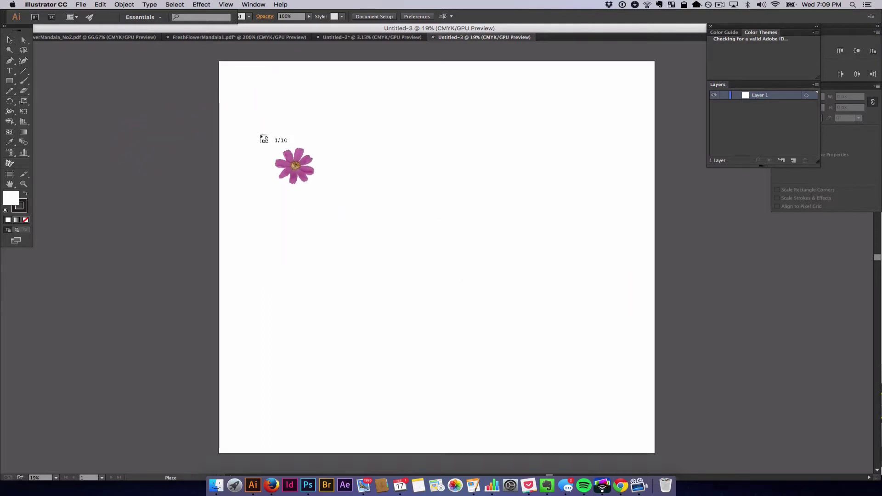
# Step: Place the ten loaded flower images one by one in a loose cluster in the artboard's upper-left area
pyautogui.click(292, 148)
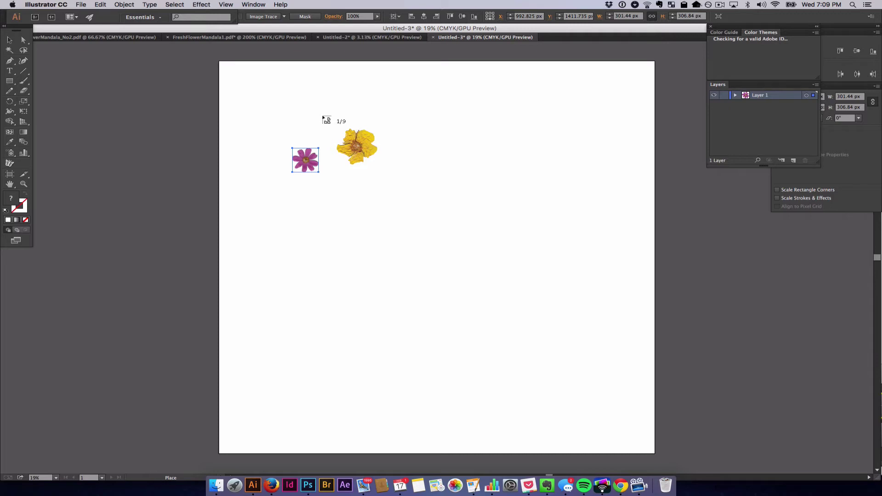
pyautogui.click(315, 121)
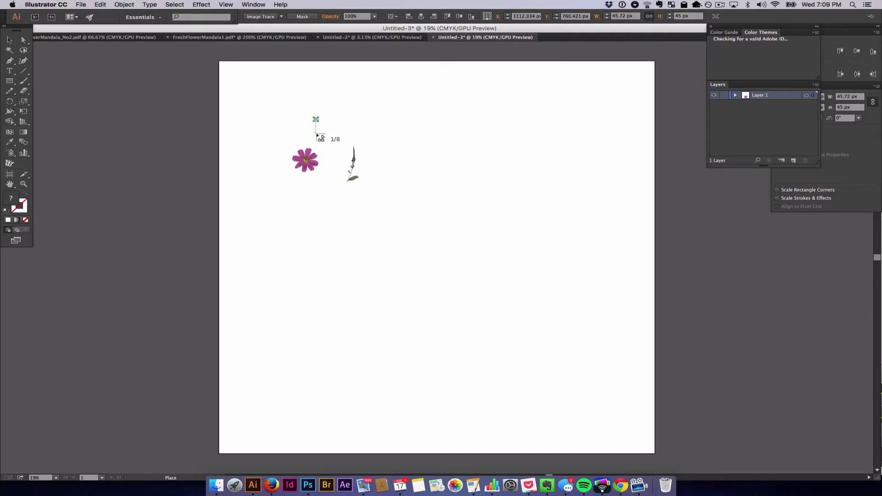
pyautogui.click(315, 133)
pyautogui.click(299, 127)
pyautogui.click(279, 128)
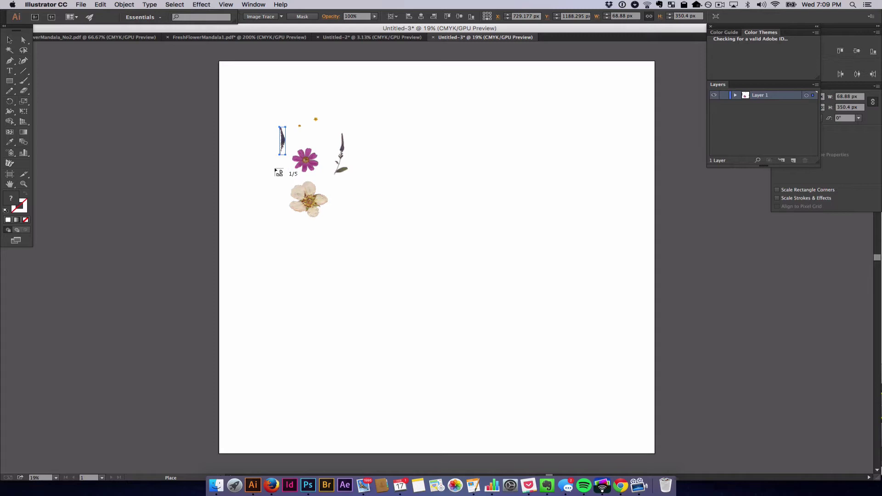
pyautogui.click(274, 167)
pyautogui.click(307, 137)
pyautogui.click(288, 181)
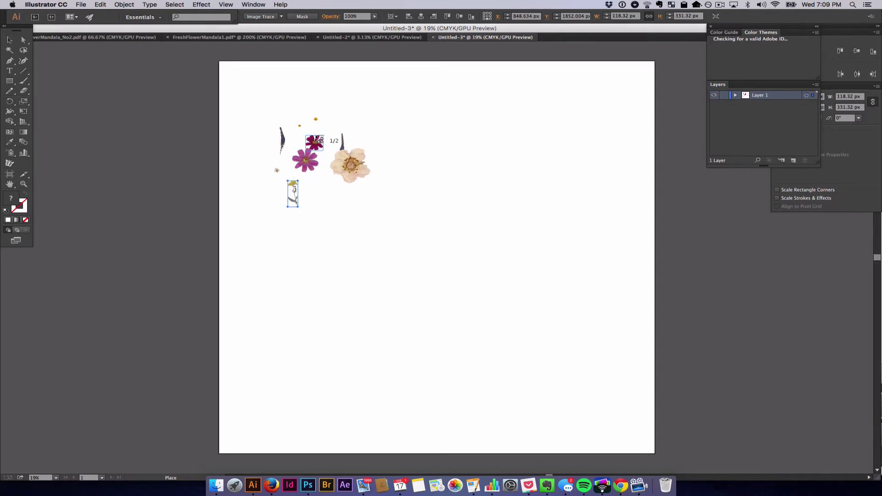
pyautogui.click(345, 112)
pyautogui.click(331, 117)
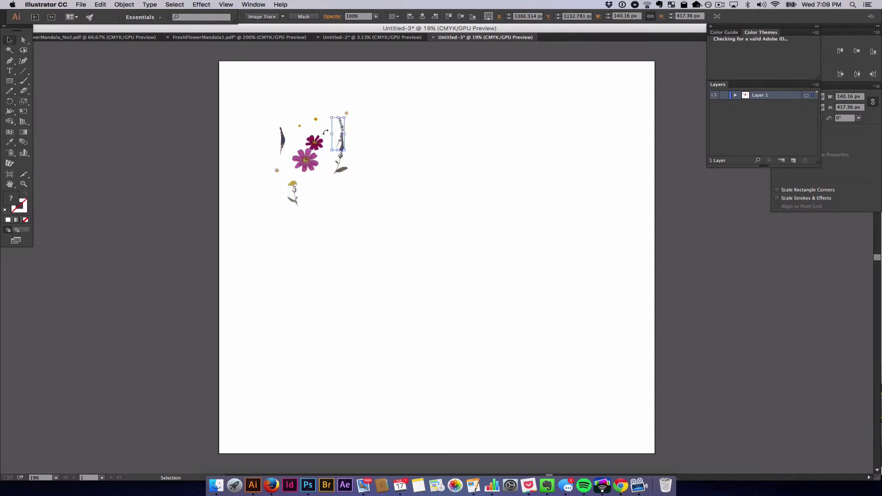
# Step: Separate the crowded flowers by moving the lavender sprig below the leafed stem, the pink flower slightly aside and the yellow flower above it
pyautogui.scroll(2, 305, 145)
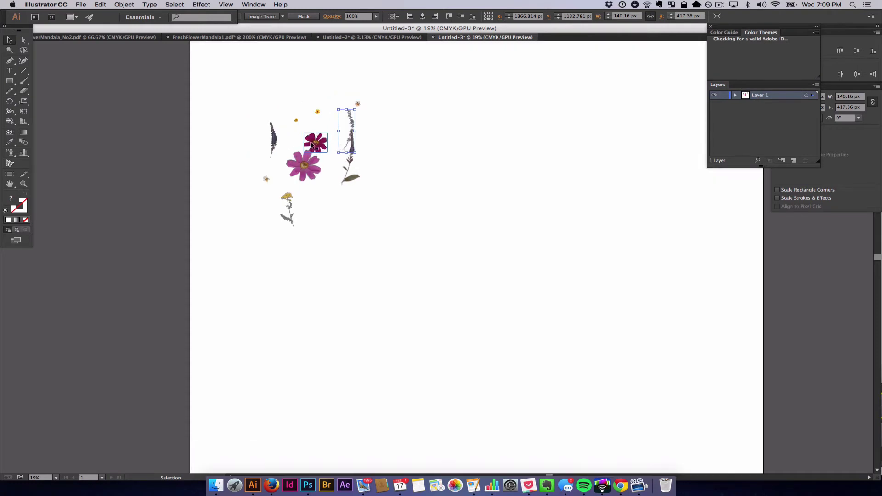
pyautogui.scroll(2, 305, 145)
pyautogui.scroll(3, 447, 178)
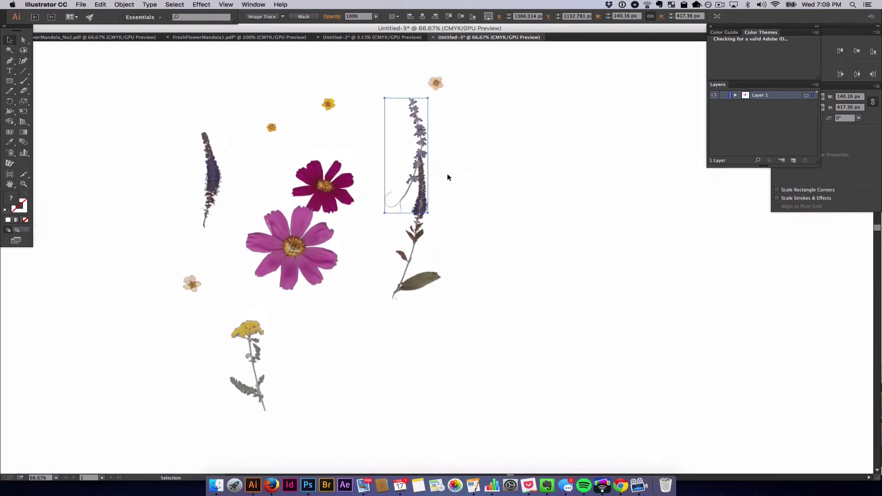
pyautogui.moveTo(428, 133); pyautogui.dragTo(374, 324)
pyautogui.moveTo(300, 248); pyautogui.dragTo(289, 254)
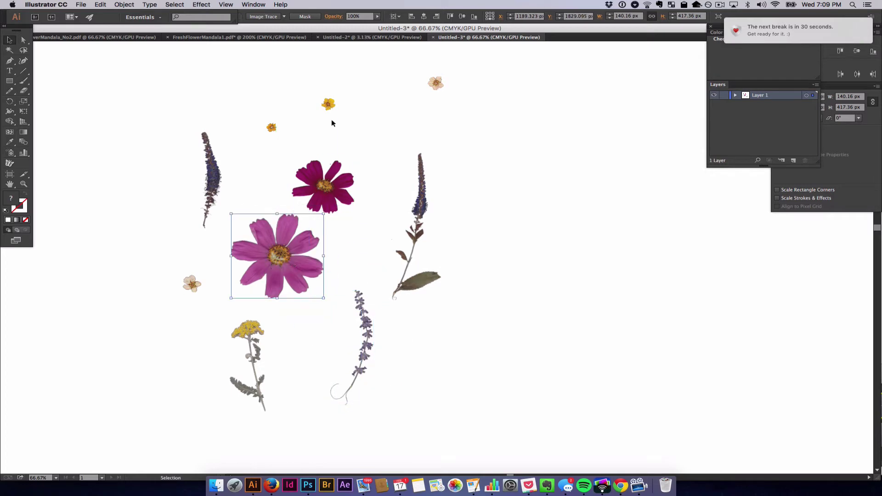
pyautogui.moveTo(320, 119); pyautogui.dragTo(251, 192)
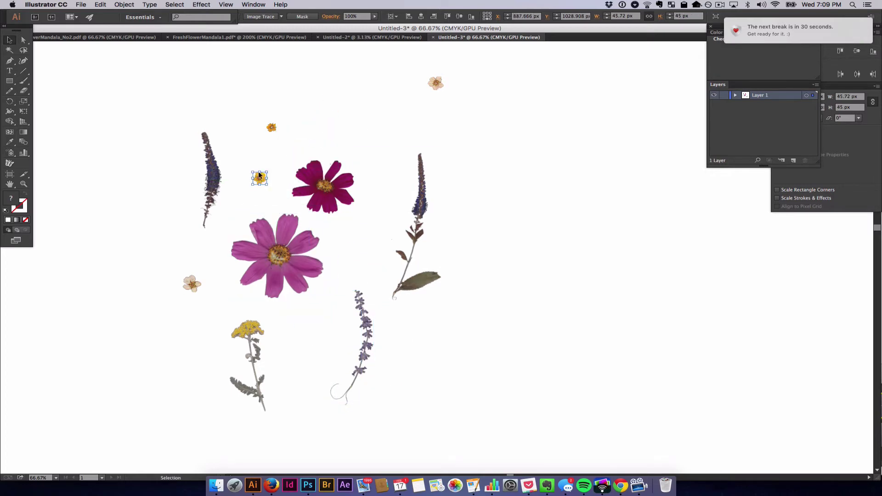
# Step: Examine the small yellow flower's cut-out edges and image detail up close
pyautogui.scroll(3, 260, 182)
pyautogui.scroll(5, 260, 183)
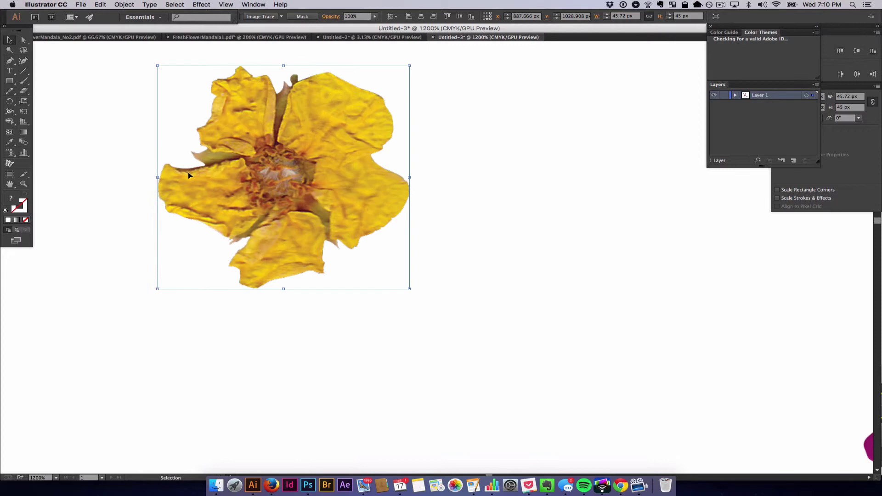
pyautogui.scroll(1, 213, 153)
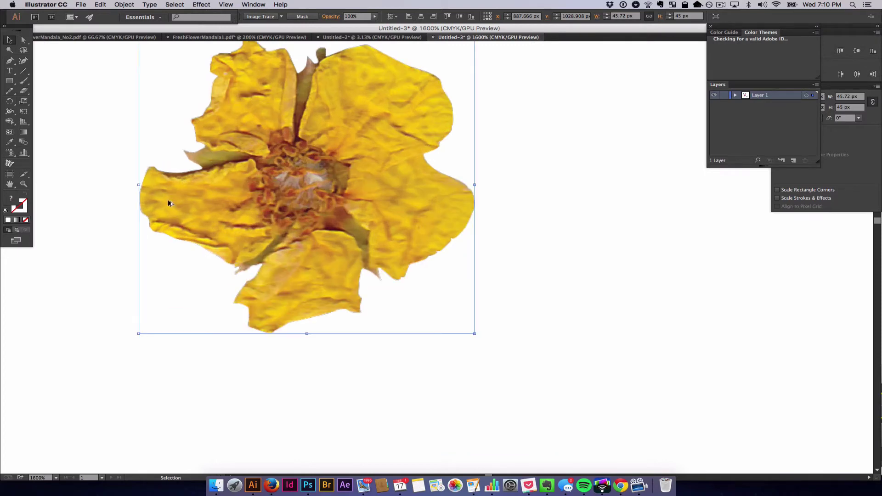
pyautogui.scroll(-1, 170, 203)
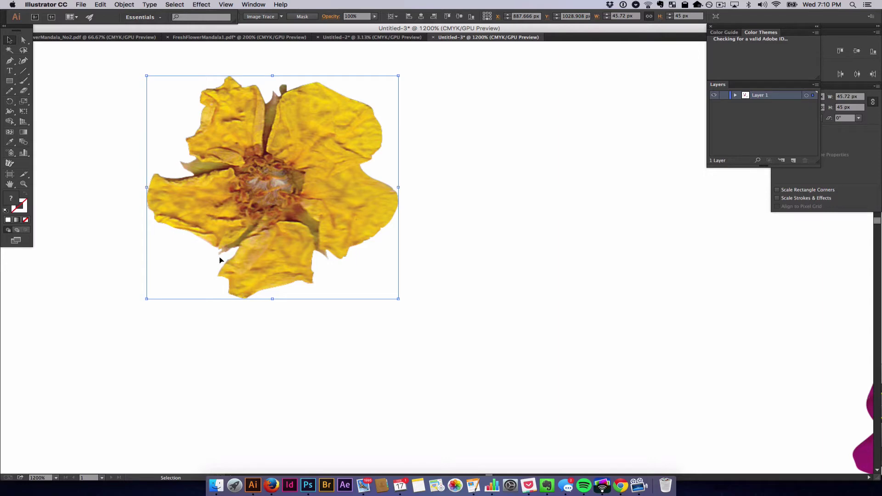
pyautogui.hscroll(-5, 247, 238)
pyautogui.scroll(-4, 538, 246)
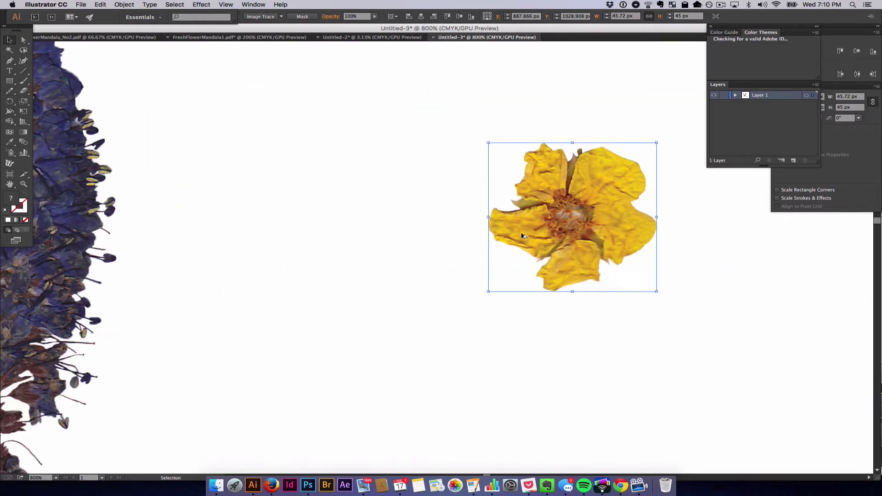
pyautogui.scroll(-5, 457, 254)
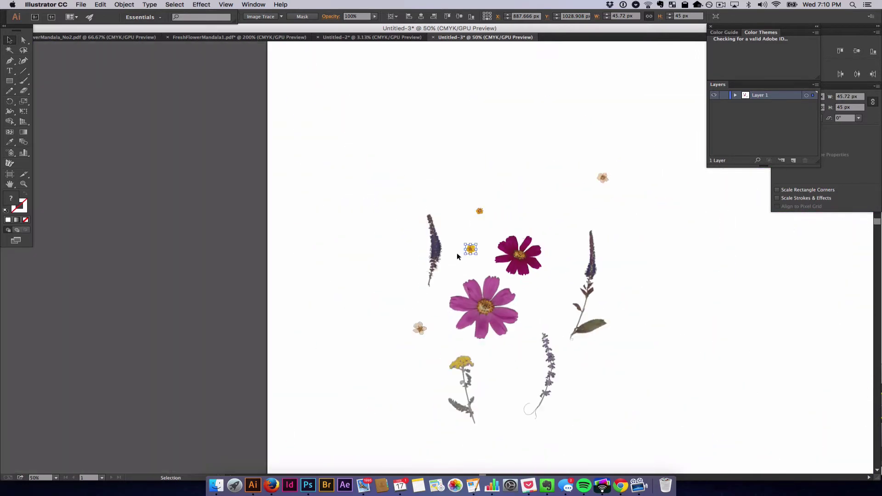
# Step: Move the small yellow flower and the leafed purple stem off the artboard onto the gray canvas, leaving both deselected
pyautogui.moveTo(471, 252); pyautogui.dragTo(209, 246)
pyautogui.moveTo(596, 274); pyautogui.dragTo(182, 258)
pyautogui.click(222, 278)
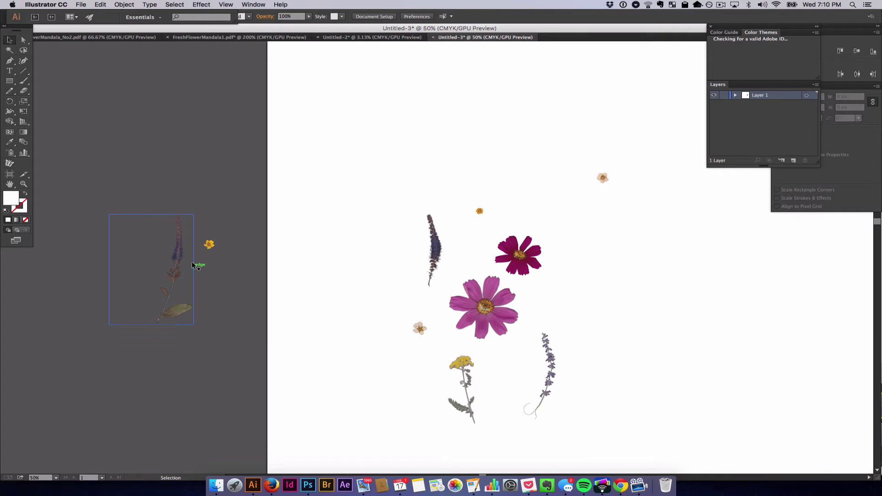
# Step: Examine the leafed purple stem's cut-out edges against the gray canvas, dismissing the break reminder screen
pyautogui.scroll(4, 175, 259)
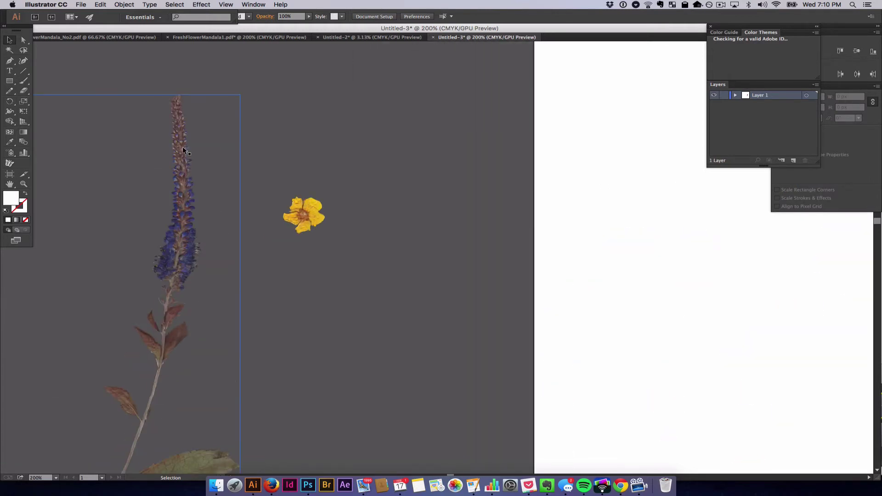
pyautogui.scroll(2, 183, 147)
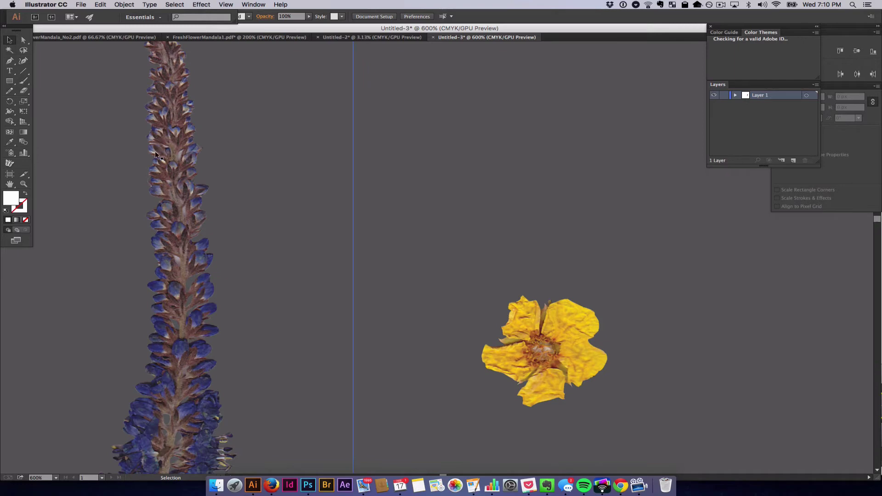
pyautogui.scroll(1, 151, 133)
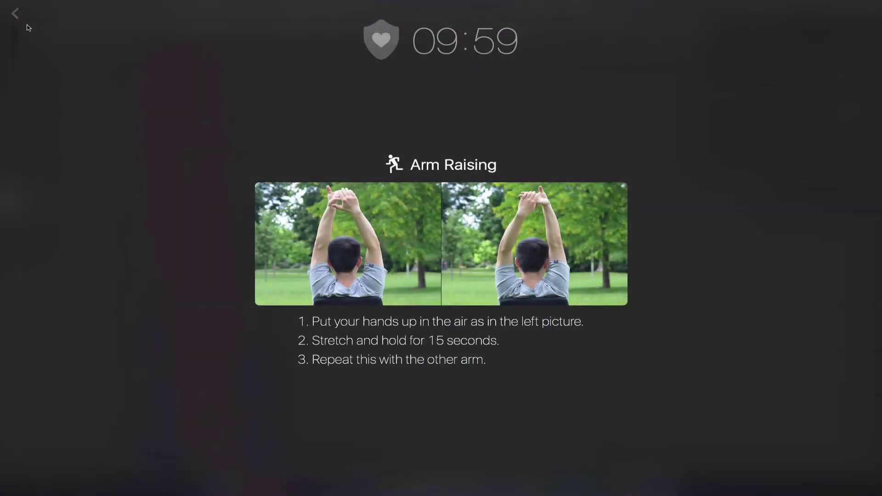
pyautogui.click(15, 16)
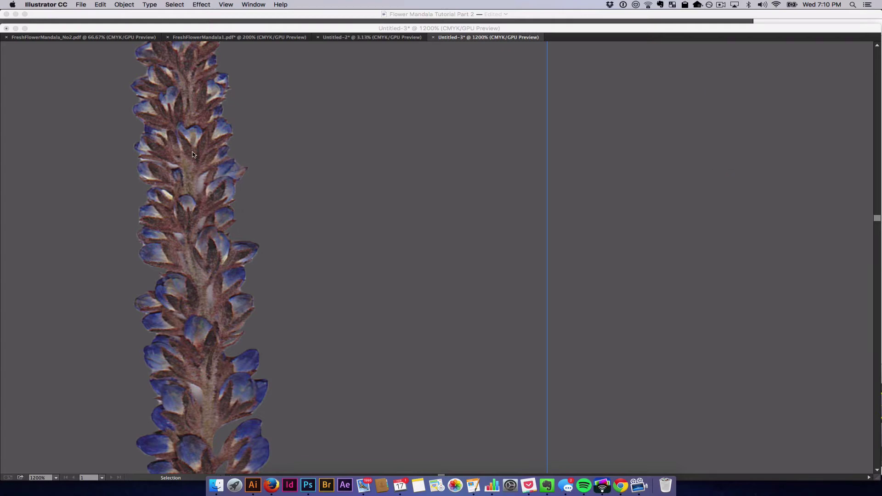
pyautogui.press('Tab')
pyautogui.scroll(-3, 239, 279)
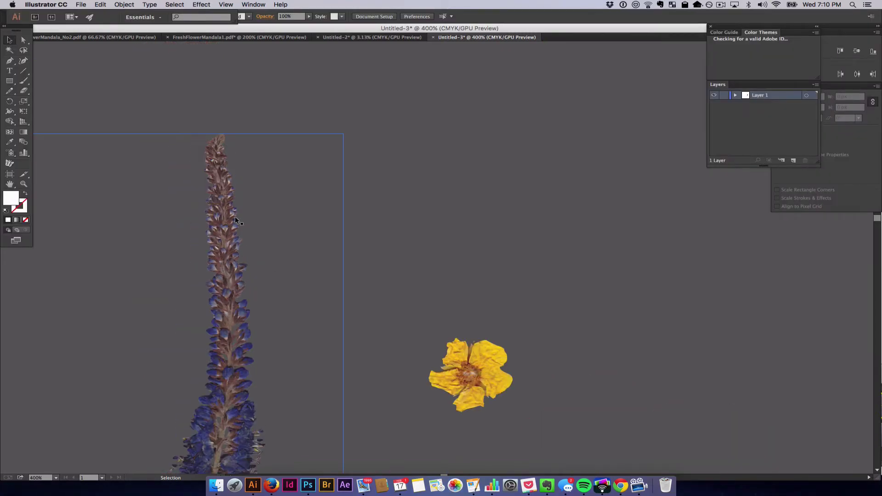
pyautogui.scroll(-3, 373, 340)
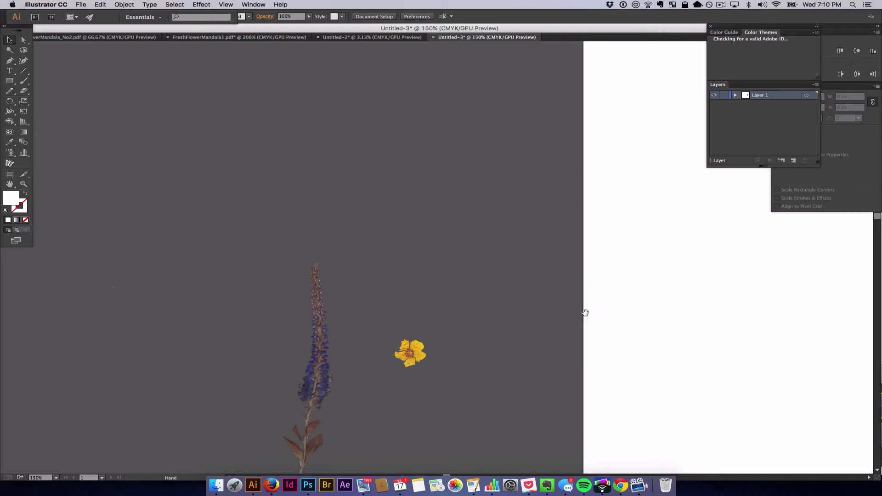
# Step: Move the small yellow flower from the gray canvas back onto the artboard
pyautogui.hscroll(5, 584, 309)
pyautogui.scroll(-2, 583, 309)
pyautogui.hscroll(-10, 239, 281)
pyautogui.scroll(-3, 538, 180)
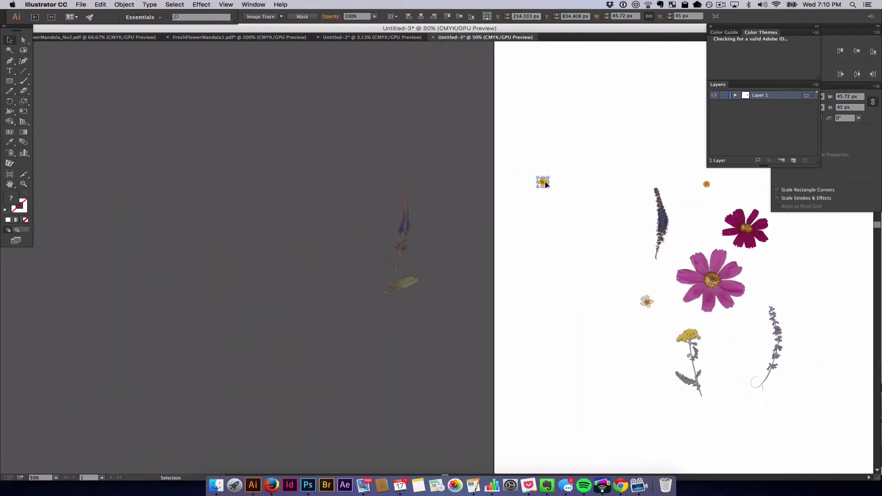
# Step: Move the purple-blue spike, dark magenta flower, yellow-headed stem and lavender sprig onto the gray canvas, shifting the pink and white flowers up the artboard
pyautogui.hscroll(10, 413, 207)
pyautogui.click(347, 214)
pyautogui.moveTo(347, 214); pyautogui.dragTo(143, 265)
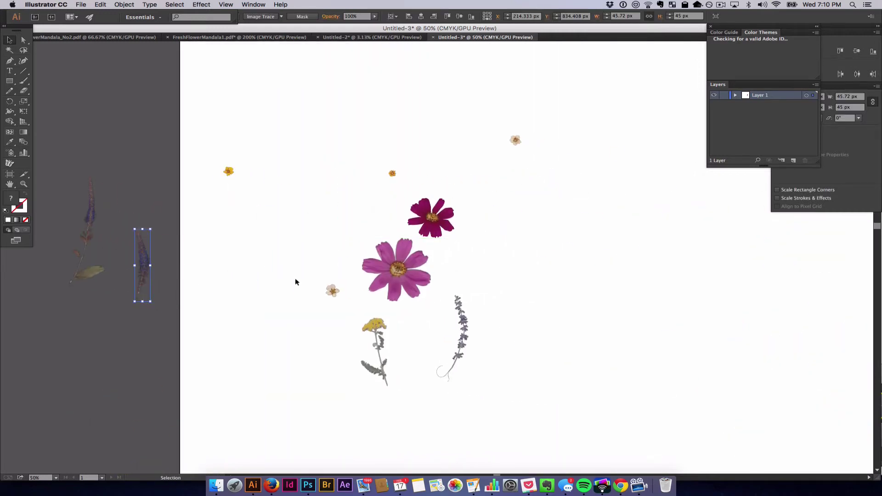
pyautogui.moveTo(396, 269); pyautogui.dragTo(323, 113)
pyautogui.moveTo(333, 291); pyautogui.dragTo(388, 145)
pyautogui.moveTo(421, 209); pyautogui.dragTo(97, 319)
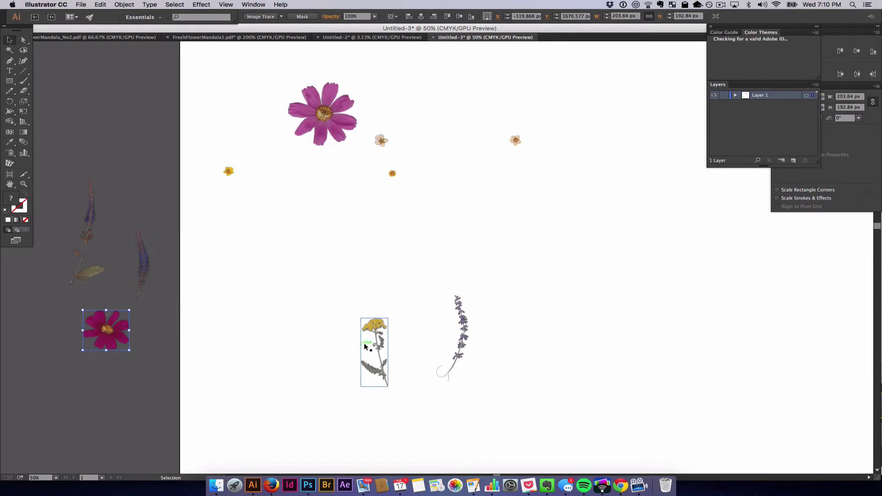
pyautogui.moveTo(364, 343); pyautogui.dragTo(140, 407)
pyautogui.moveTo(460, 339); pyautogui.dragTo(64, 341)
# Step: Arrange the four small yellow and white flowers in a loose column directly above the large pink flower on the artboard
pyautogui.moveTo(327, 116); pyautogui.dragTo(448, 262)
pyautogui.moveTo(393, 179); pyautogui.dragTo(440, 221)
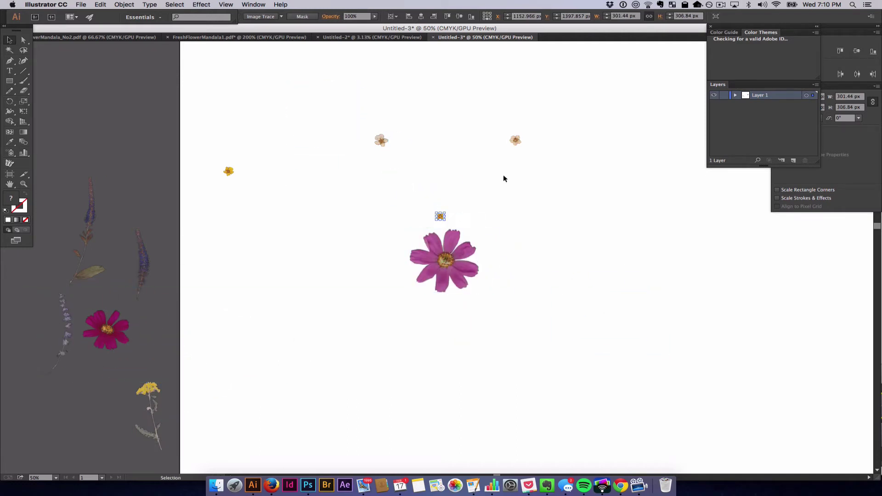
pyautogui.moveTo(512, 144); pyautogui.dragTo(455, 215)
pyautogui.moveTo(382, 141); pyautogui.dragTo(440, 194)
pyautogui.moveTo(225, 174); pyautogui.dragTo(437, 171)
pyautogui.moveTo(454, 213); pyautogui.dragTo(458, 182)
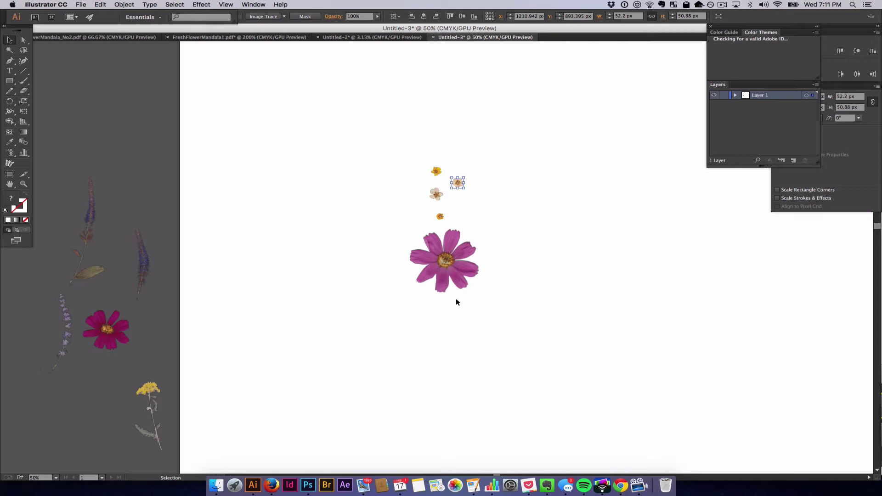
# Step: Ungroup the large pink flower and the four small flowers above it, leaving them deselected
pyautogui.moveTo(399, 160); pyautogui.dragTo(530, 296)
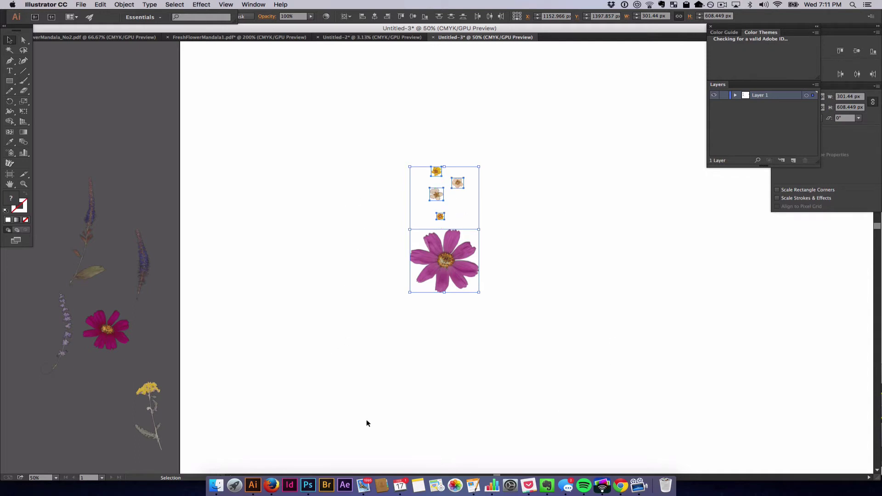
pyautogui.press('a')
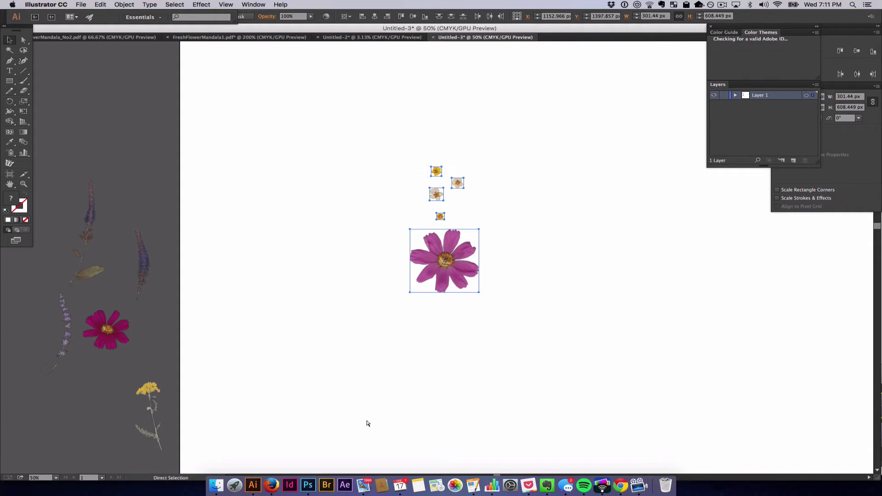
pyautogui.press('v')
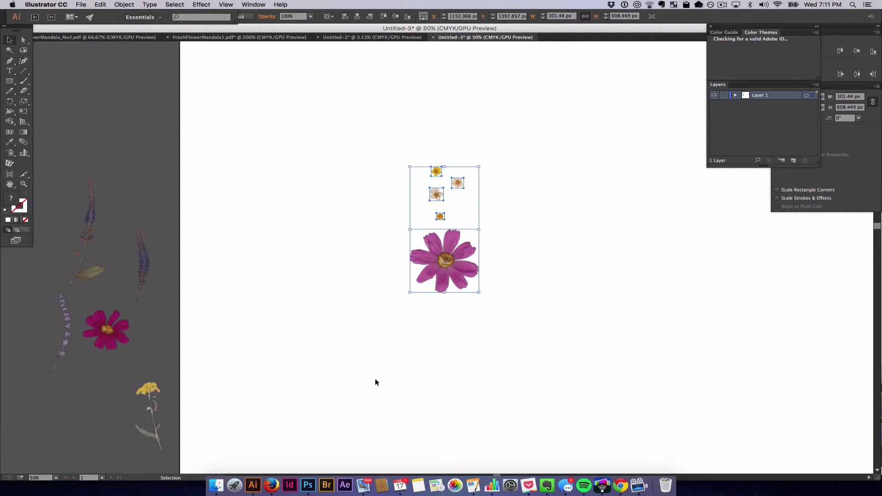
pyautogui.click(129, 5)
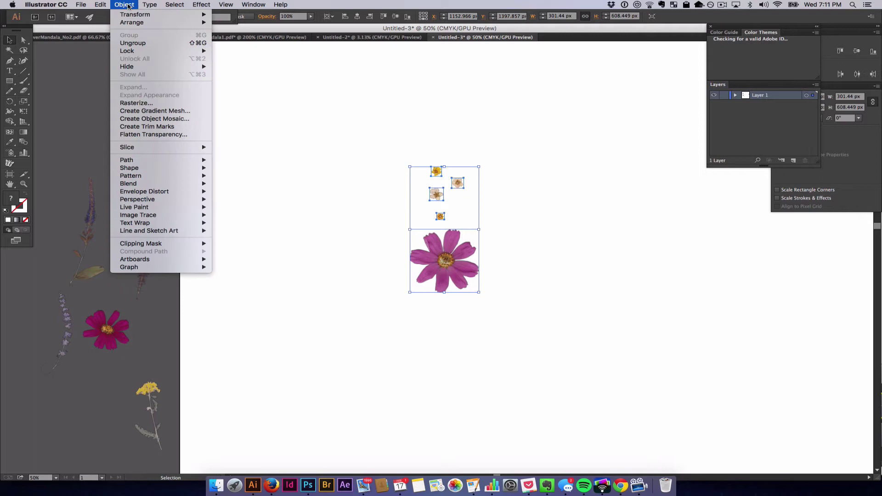
pyautogui.click(137, 43)
pyautogui.click(321, 195)
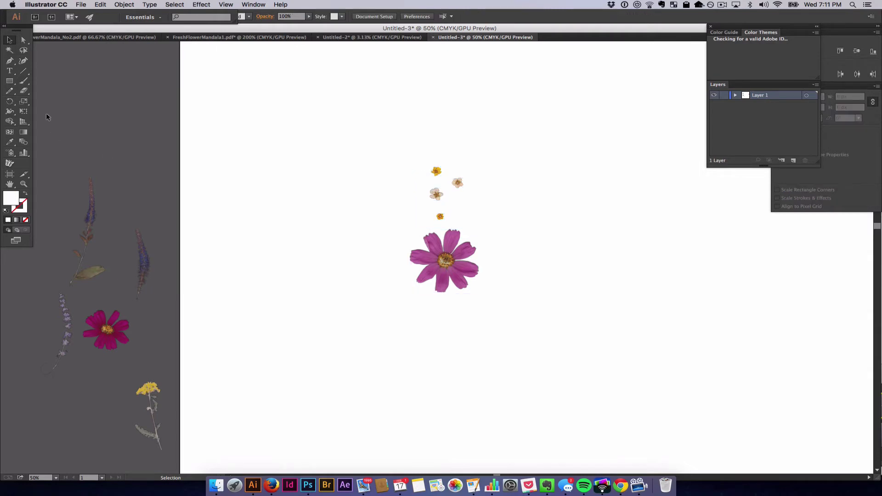
# Step: Place a single anchor point below the pink flower with the Pen tool and select it together with the five flowers
pyautogui.click(12, 64)
pyautogui.click(443, 330)
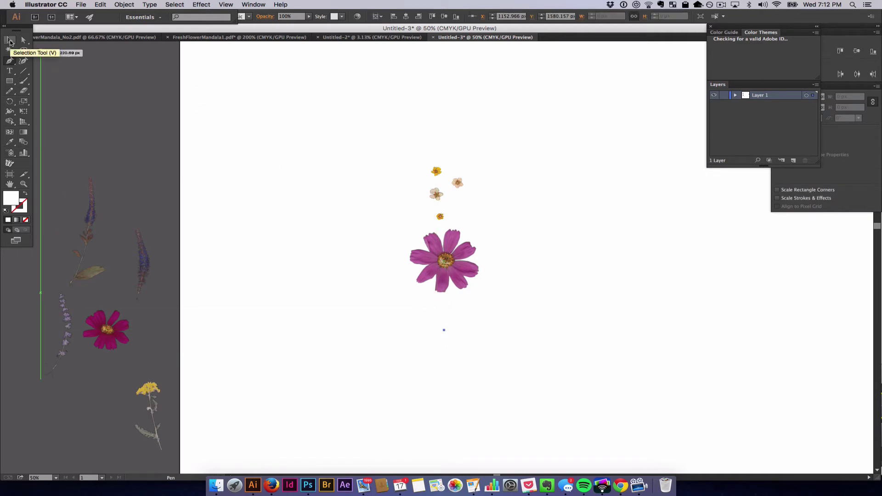
pyautogui.click(10, 41)
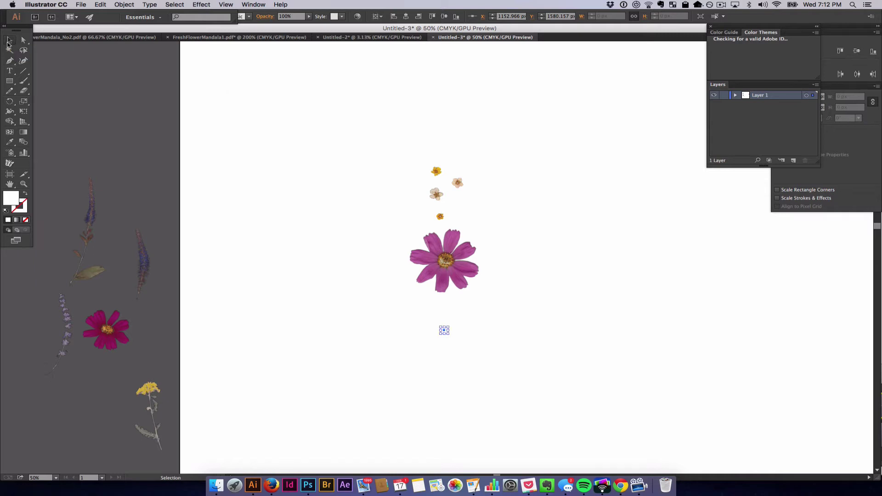
pyautogui.press('super+a')
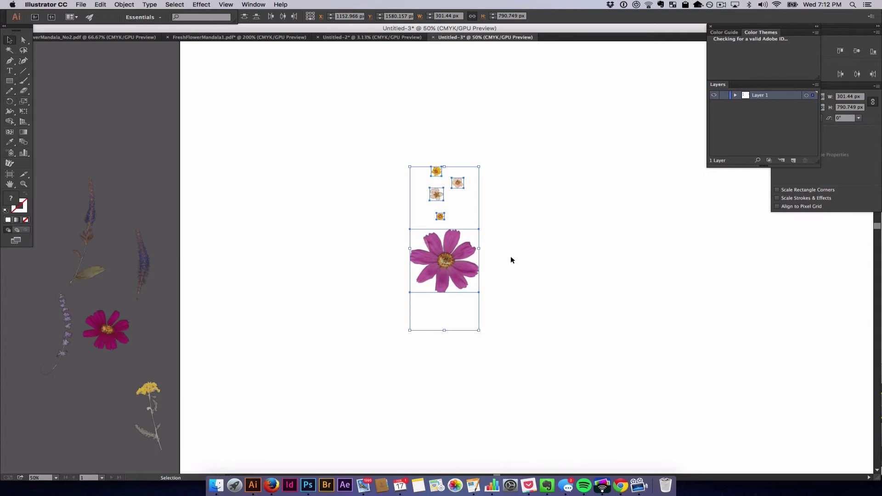
pyautogui.moveTo(374, 152); pyautogui.dragTo(558, 407)
# Step: Open the Transform effect for the selected flowers and anchor point with preview on, and set 8 copies rotated by 80°
pyautogui.click(203, 5)
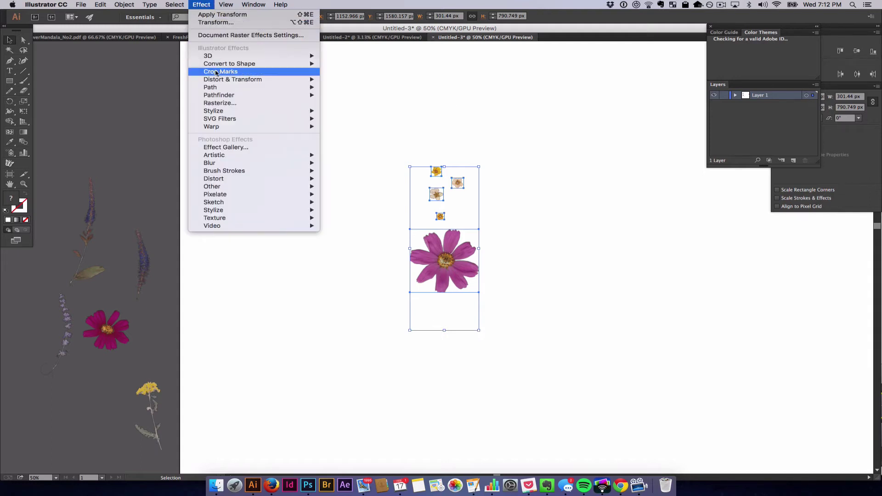
pyautogui.moveTo(217, 79)
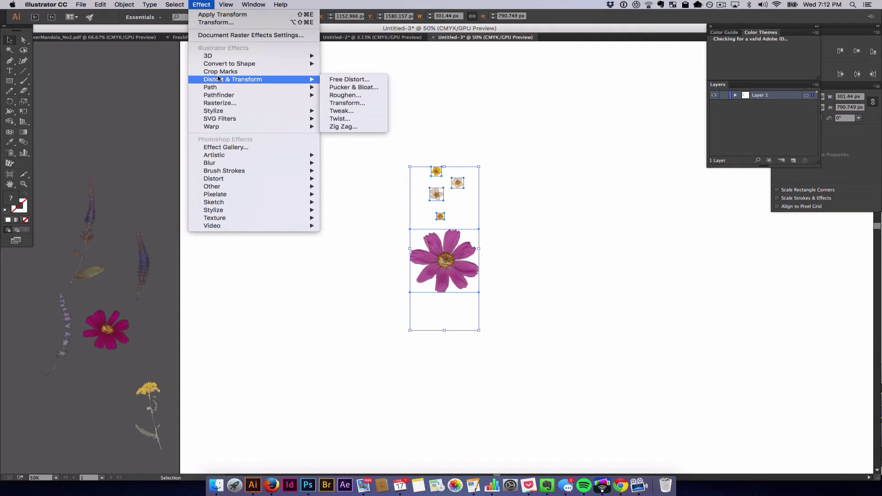
pyautogui.click(340, 103)
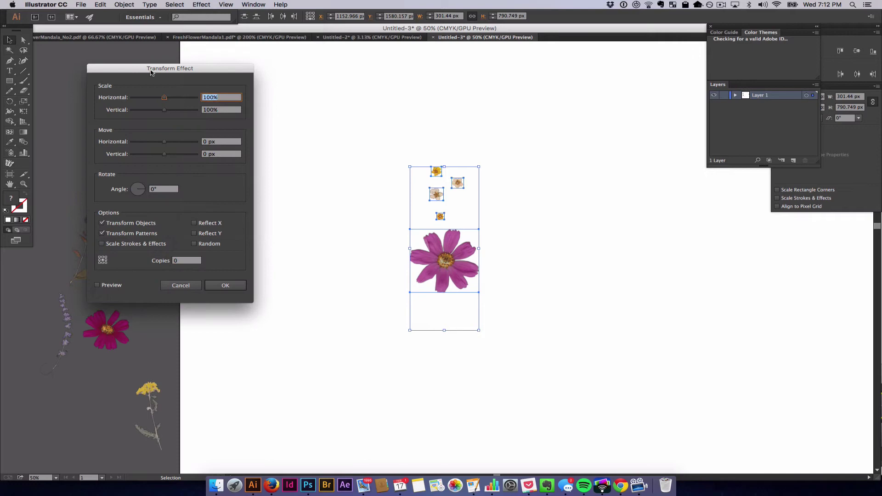
pyautogui.moveTo(150, 72); pyautogui.dragTo(184, 118)
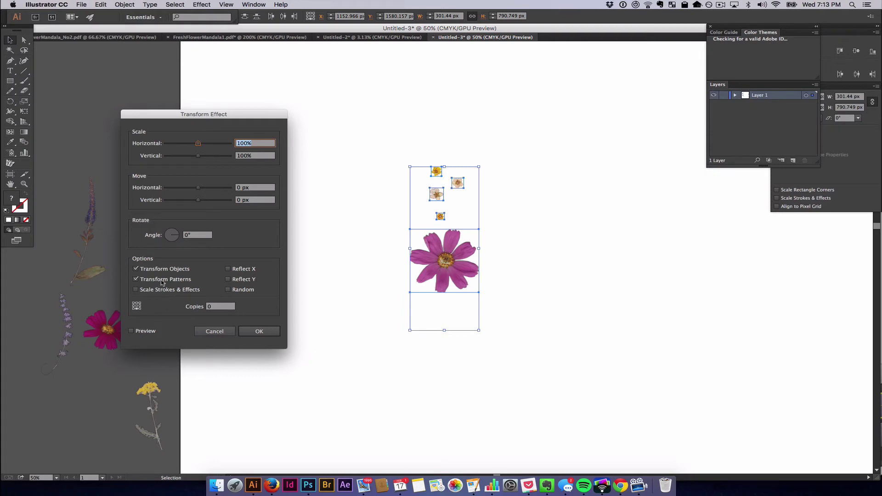
pyautogui.click(131, 330)
pyautogui.moveTo(217, 112); pyautogui.dragTo(169, 98)
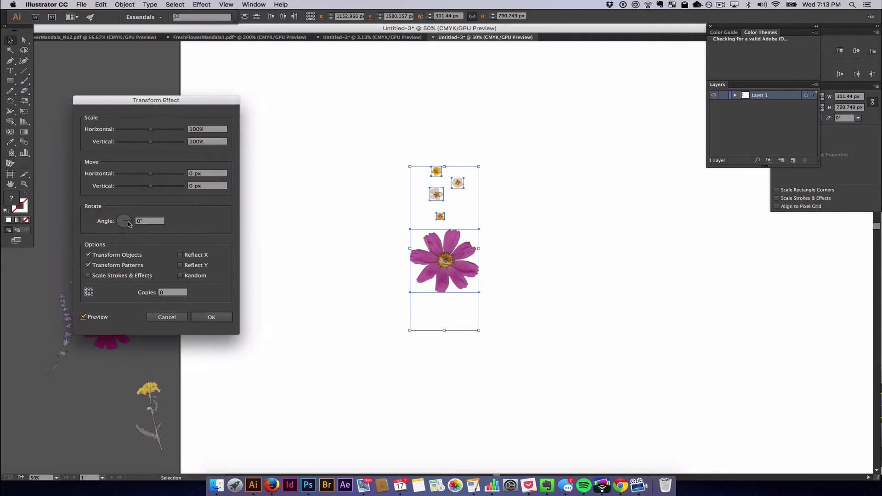
pyautogui.click(166, 292)
pyautogui.click(140, 221)
pyautogui.click(130, 224)
pyautogui.moveTo(131, 225)
pyautogui.mouseDown()
pyautogui.moveTo(121, 226)
pyautogui.moveTo(126, 214)
pyautogui.mouseUp()
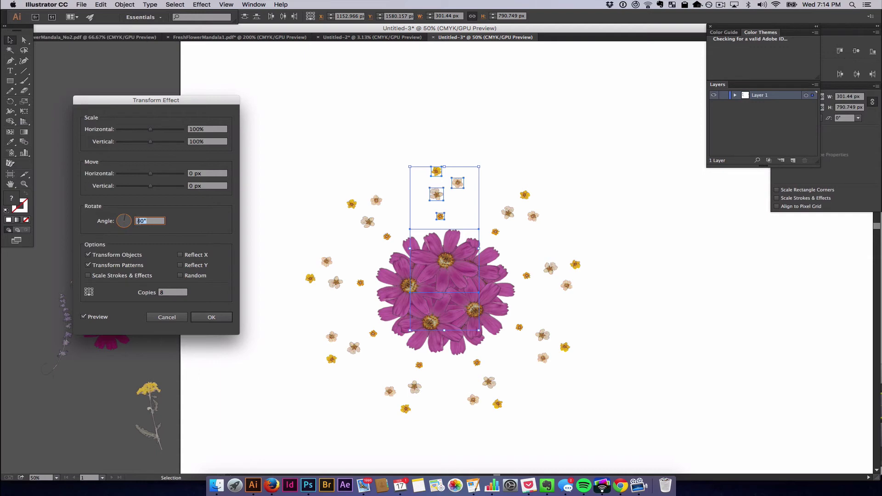
# Step: Increase the Transform effect's rotation angle gradually to 138°, comparing the previewed flower arrangements
pyautogui.press('Up')
pyautogui.press('Up')
pyautogui.press('Up')
pyautogui.press('Up')
pyautogui.press('Up')
pyautogui.press('Up')
pyautogui.press('Up')
pyautogui.press('Up')
pyautogui.press('Up')
pyautogui.press('Up')
pyautogui.press('Up')
pyautogui.press('Up')
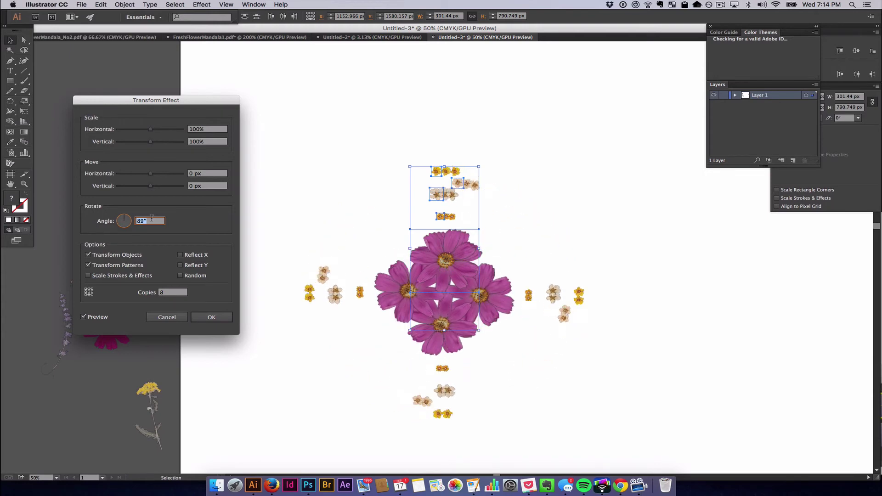
pyautogui.press('Up')
pyautogui.press('Up')
pyautogui.press('Up')
pyautogui.press('Up')
pyautogui.press('Up')
pyautogui.press('Up')
pyautogui.press('Up')
pyautogui.press('Up')
pyautogui.press('Up')
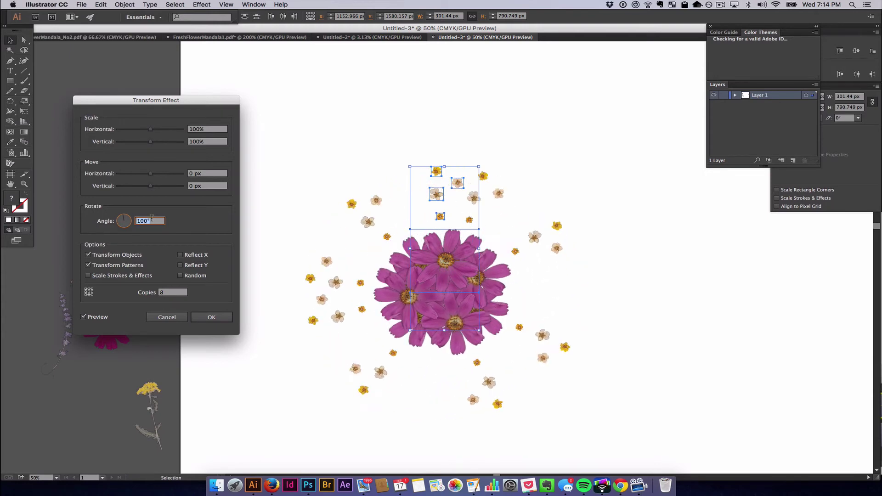
pyautogui.press('Down')
pyautogui.press('Down')
pyautogui.press('Down')
pyautogui.press('Down')
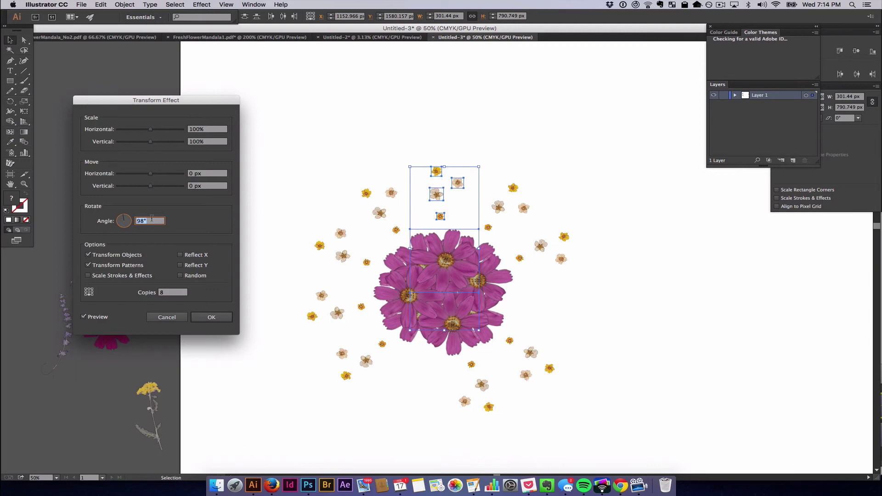
pyautogui.press('Up')
pyautogui.press('Up')
pyautogui.press('Up')
pyautogui.press('Up')
pyautogui.press('Up')
pyautogui.press('Up')
pyautogui.press('Up')
pyautogui.press('Up')
pyautogui.press('Up')
pyautogui.press('Up')
pyautogui.press('Up')
pyautogui.press('Up')
pyautogui.press('Up')
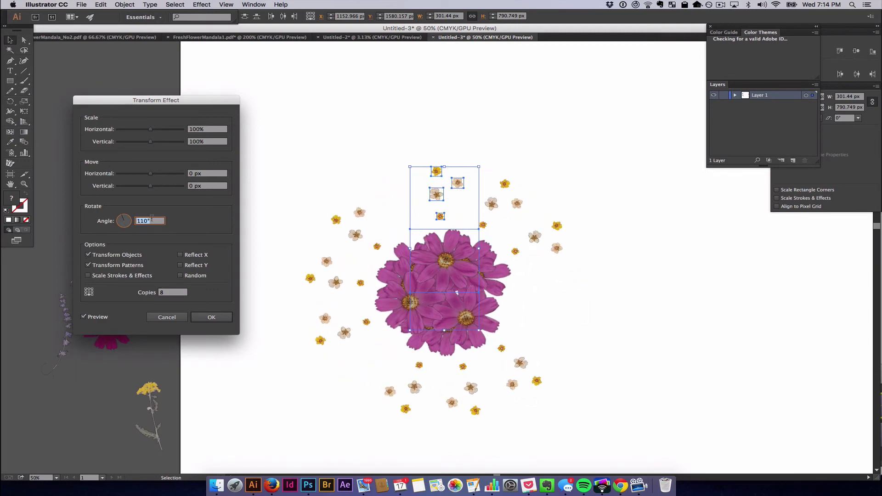
pyautogui.press('Up')
pyautogui.press('Up')
pyautogui.press('Up')
pyautogui.press('Up')
pyautogui.press('Up')
pyautogui.press('Up')
pyautogui.press('Up')
pyautogui.press('Up')
pyautogui.press('Up')
pyautogui.press('Up')
pyautogui.press('Up')
pyautogui.press('Up')
pyautogui.press('Up')
pyautogui.press('Up')
pyautogui.press('Up')
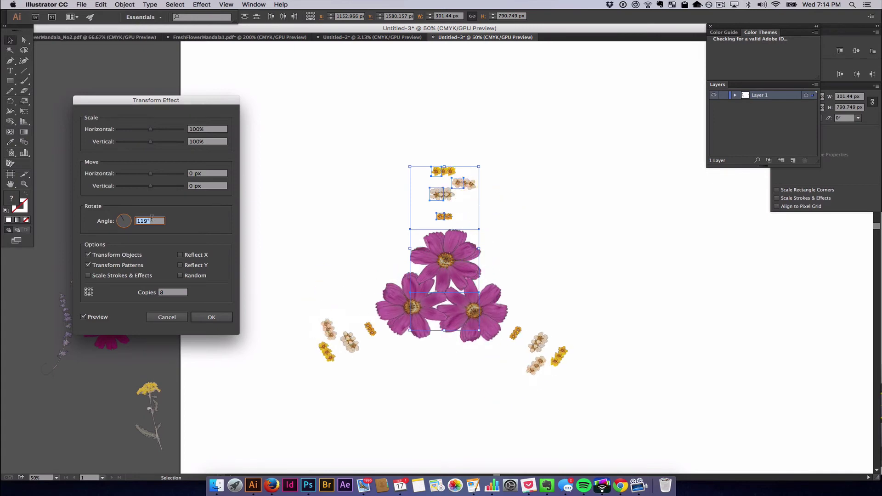
pyautogui.press('Up')
pyautogui.press('Up')
pyautogui.press('Up')
pyautogui.press('Up')
pyautogui.press('Up')
pyautogui.press('Up')
pyautogui.press('Up')
pyautogui.press('Up')
pyautogui.press('Up')
pyautogui.press('Up')
pyautogui.press('Up')
pyautogui.press('Up')
pyautogui.press('Up')
pyautogui.press('Up')
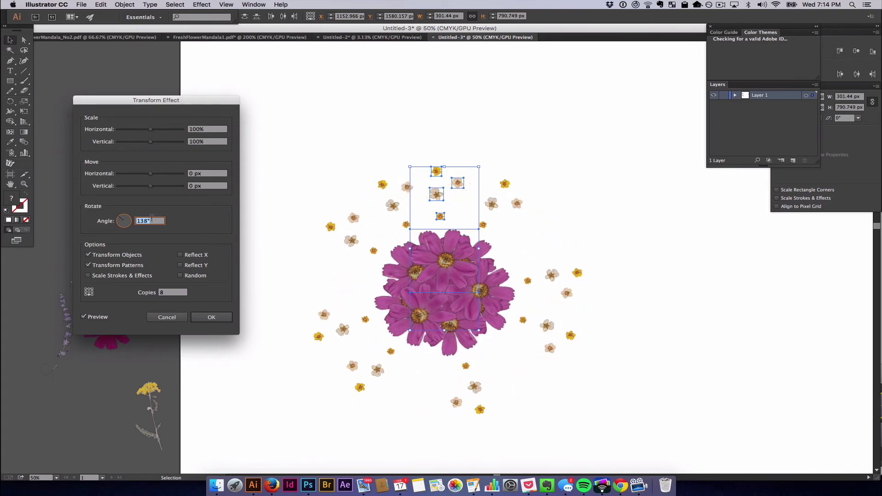
pyautogui.press('Up')
pyautogui.press('Up')
pyautogui.press('Down')
pyautogui.press('Down')
pyautogui.press('Down')
# Step: Increase the number of copies to 45 and apply the Transform effect
pyautogui.click(169, 294)
pyautogui.press('Up')
pyautogui.press('Up')
pyautogui.press('Up')
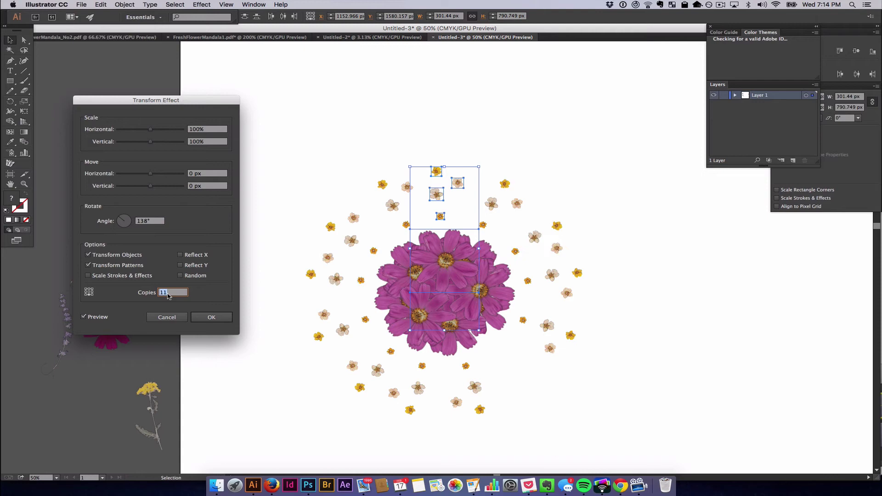
pyautogui.press('Up')
pyautogui.press('Up')
pyautogui.press('Up')
pyautogui.press('Up')
pyautogui.press('Up')
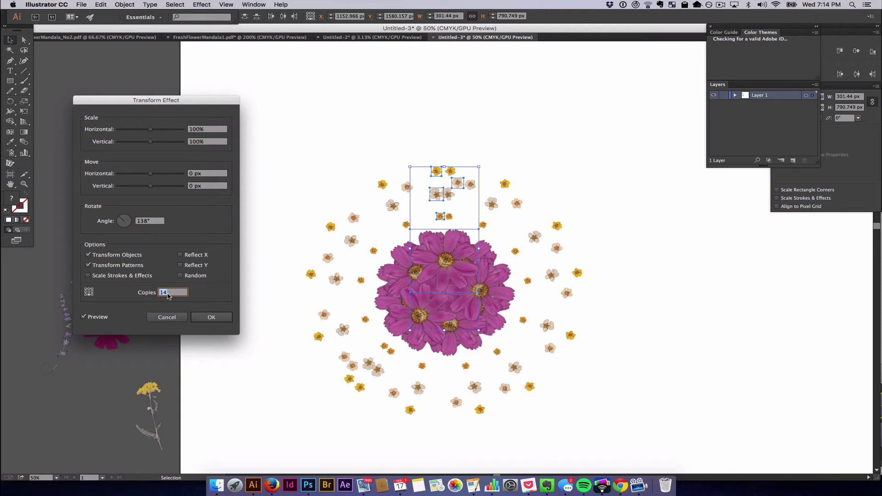
pyautogui.press('Up')
pyautogui.press('Up')
pyautogui.press('Up')
pyautogui.press('Up')
pyautogui.press('Up')
pyautogui.press('Up')
pyautogui.press('Up')
pyautogui.press('Up')
pyautogui.press('Up')
pyautogui.press('Up')
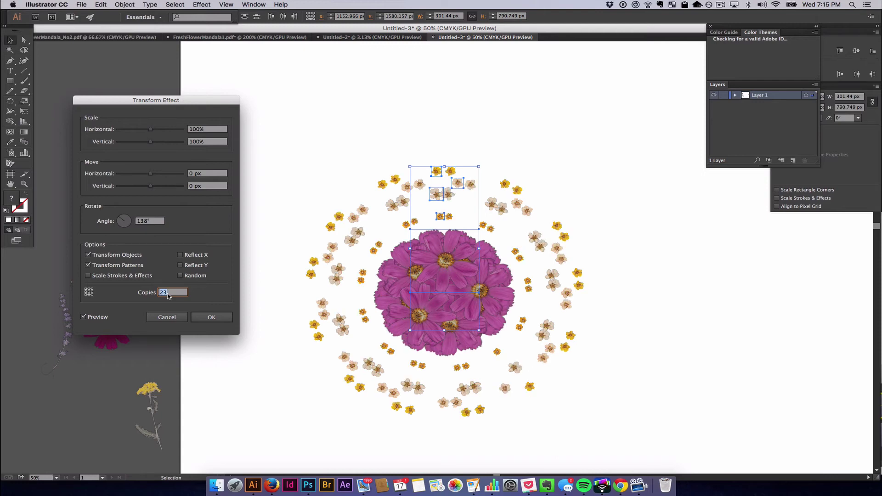
pyautogui.press('Up')
pyautogui.press('Up')
pyautogui.press('Up')
pyautogui.press('Up')
pyautogui.press('Up')
pyautogui.press('Up')
pyautogui.press('Up')
pyautogui.press('Up')
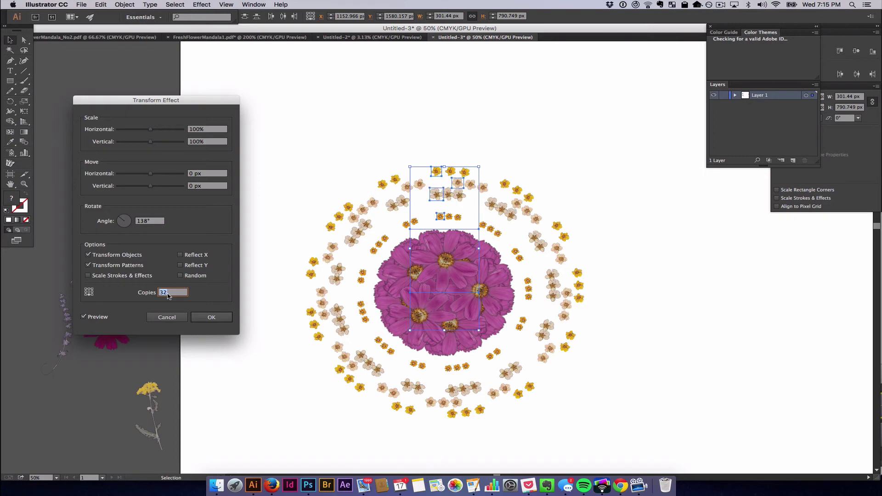
pyautogui.press('Up')
pyautogui.press('Up')
pyautogui.press('Up')
pyautogui.press('Up')
pyautogui.press('Up')
pyautogui.press('Up')
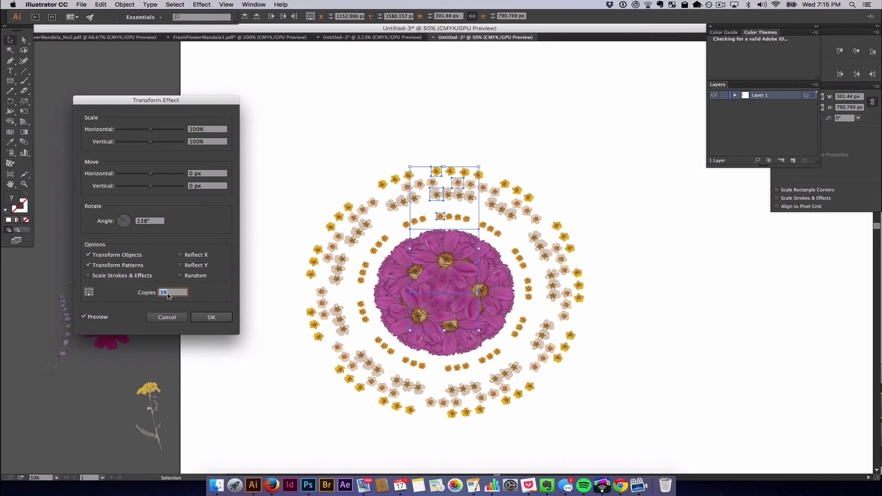
pyautogui.press('Up')
pyautogui.press('Up')
pyautogui.press('Up')
pyautogui.press('Up')
pyautogui.press('Up')
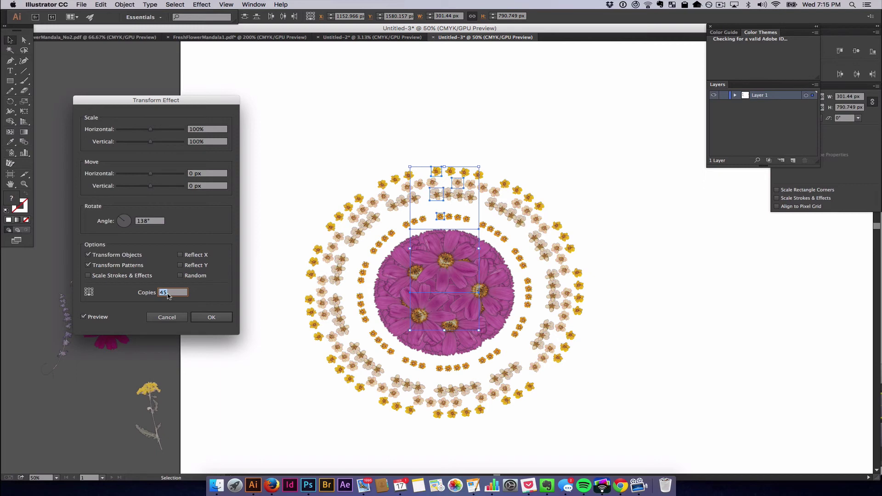
pyautogui.click(211, 318)
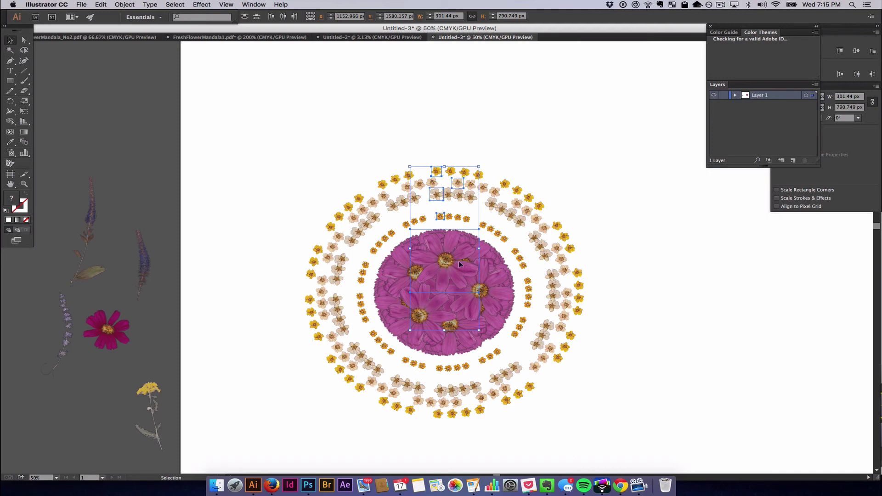
# Step: Move the flower mandala up the artboard so its selection sits at about X 1138 px, Y 1245 px
pyautogui.moveTo(472, 272); pyautogui.dragTo(621, 235)
pyautogui.moveTo(571, 272); pyautogui.dragTo(479, 209)
pyautogui.moveTo(491, 171); pyautogui.dragTo(432, 201)
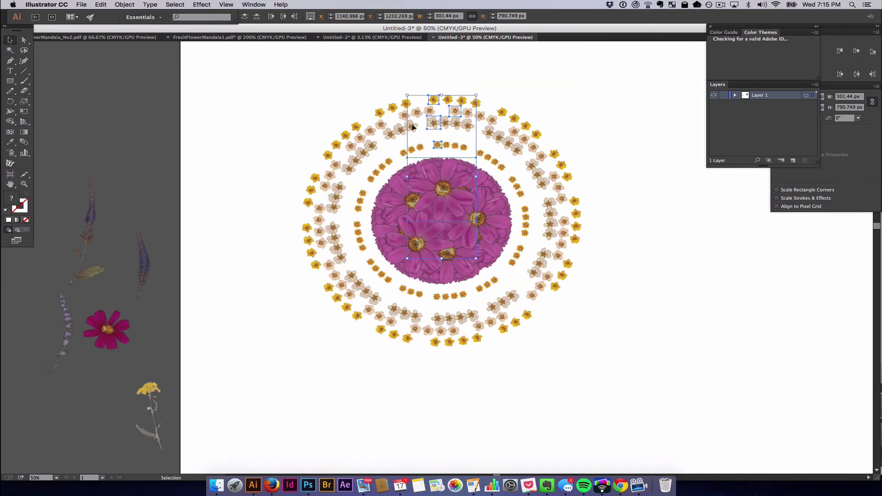
pyautogui.moveTo(434, 126)
pyautogui.mouseDown()
pyautogui.moveTo(400, 138)
pyautogui.moveTo(389, 113)
pyautogui.moveTo(388, 123)
pyautogui.moveTo(438, 127)
pyautogui.mouseUp()
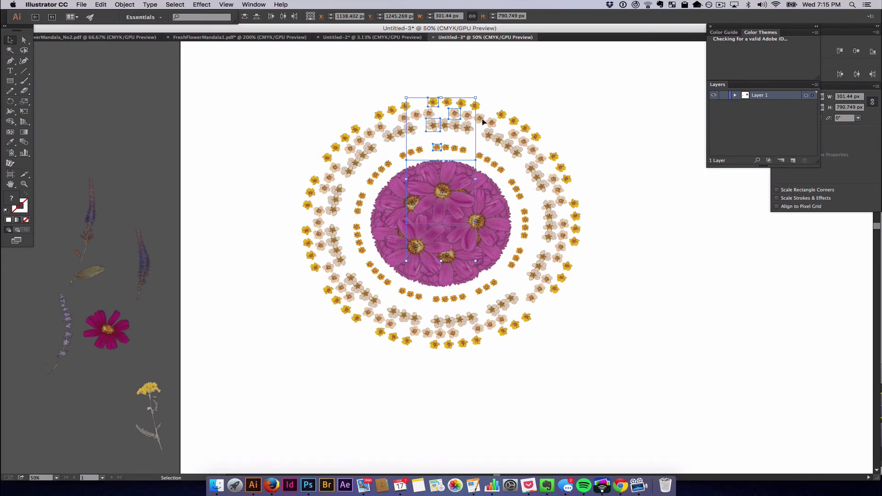
pyautogui.scroll(1, 440, 99)
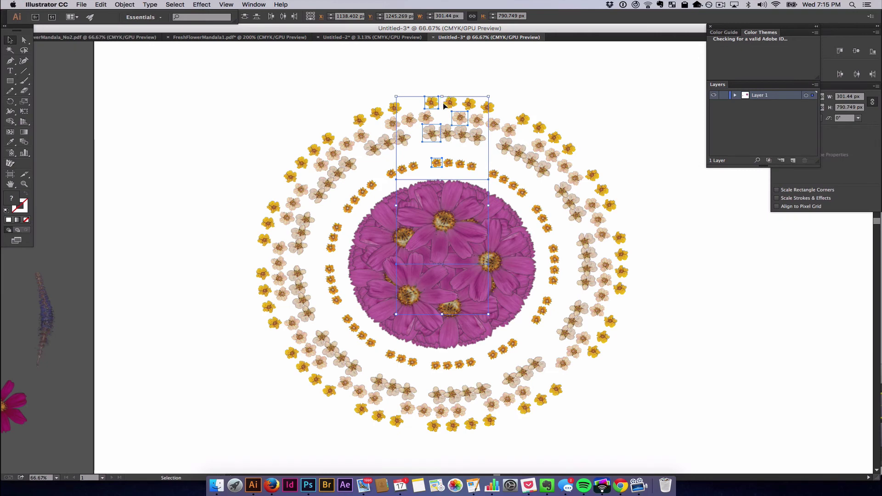
pyautogui.scroll(1, 458, 115)
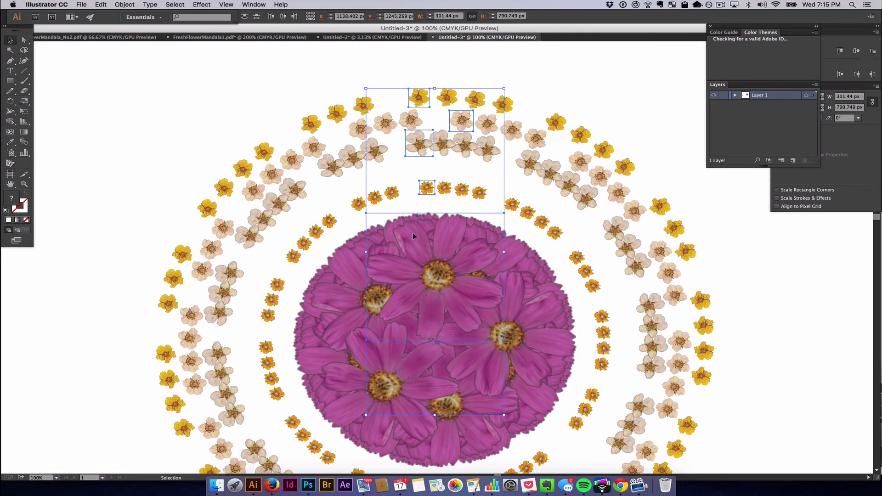
# Step: Isolate the flower group and move the yellow flower at the top of the outer ring a short distance to the left
pyautogui.scroll(-1, 415, 233)
pyautogui.scroll(-2, 418, 277)
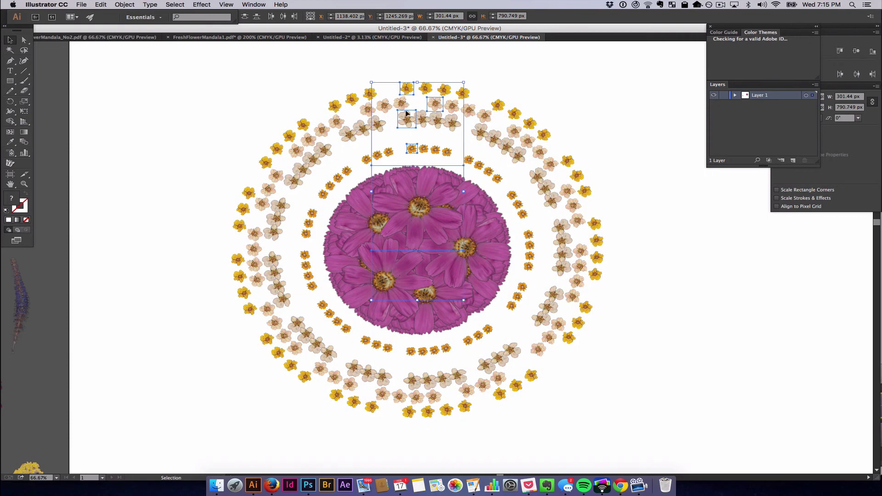
pyautogui.doubleClick(408, 91)
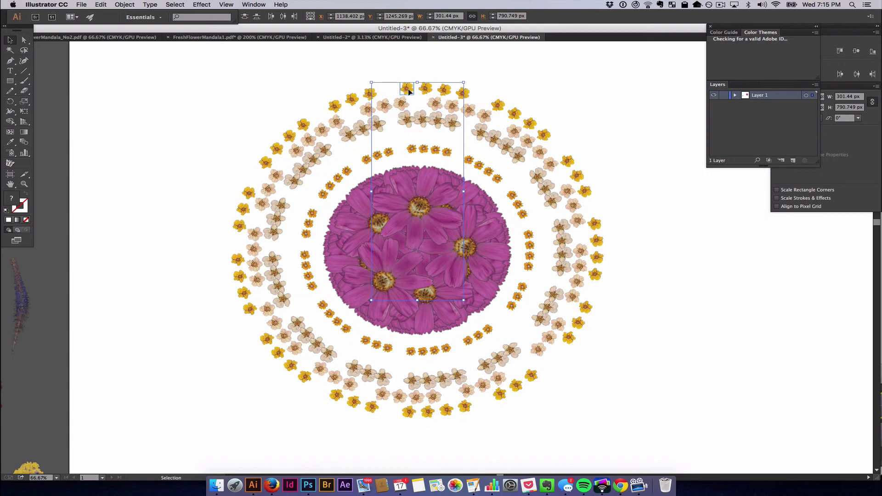
pyautogui.click(409, 92)
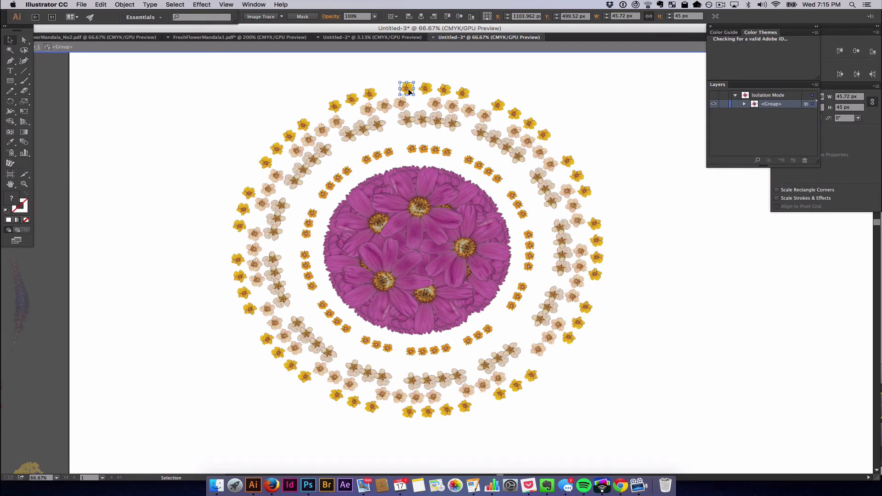
pyautogui.moveTo(408, 91); pyautogui.dragTo(376, 96)
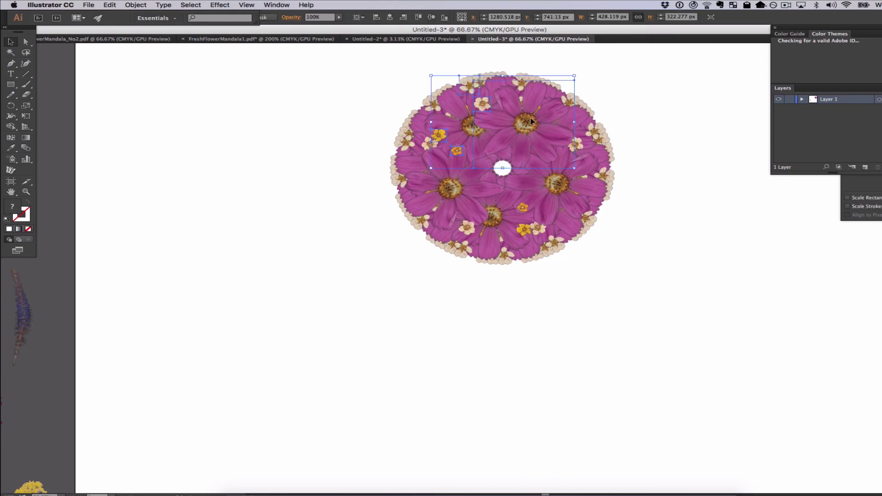
# Step: Deselect the flower mandala and check the artboard's dimensions against the mandala's size
pyautogui.click(632, 187)
pyautogui.scroll(-1, 623, 180)
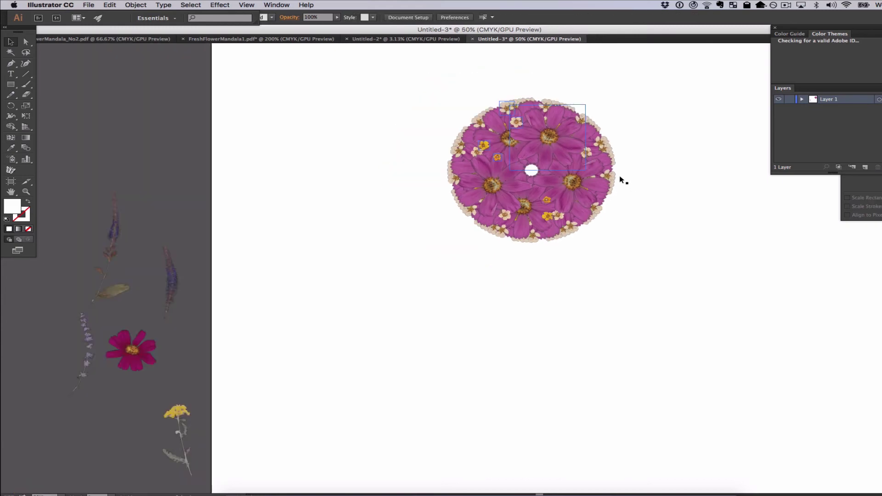
pyautogui.scroll(-1, 623, 180)
pyautogui.moveTo(632, 185); pyautogui.dragTo(494, 281)
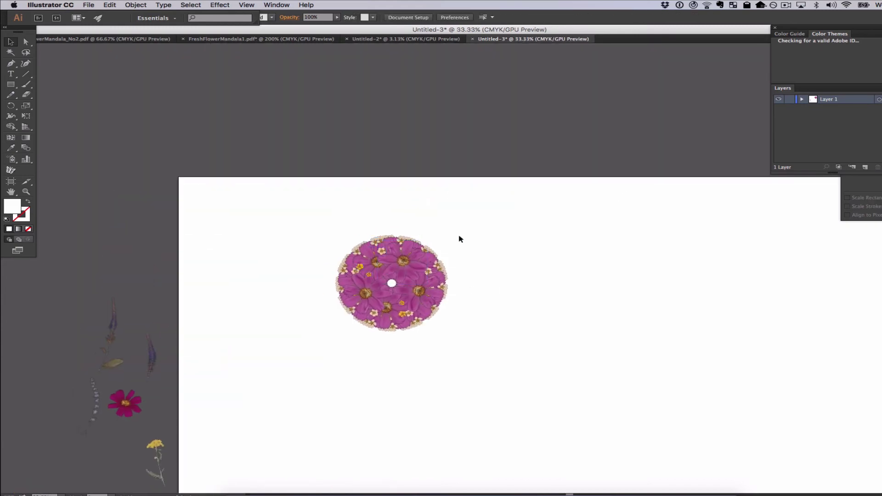
pyautogui.hotkey('shift', 'o')
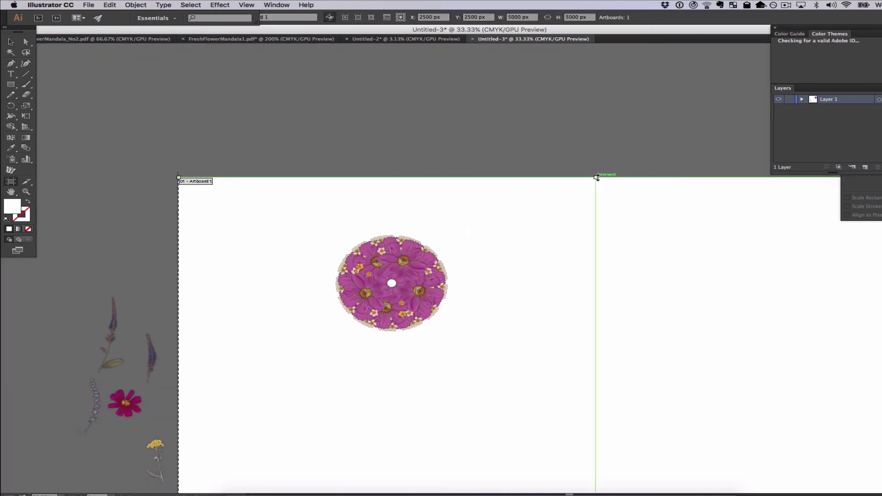
pyautogui.press('v')
# Step: Reselect the mandala's source flowers and scale them up proportionally to about 584 x 440 px
pyautogui.scroll(1, 373, 267)
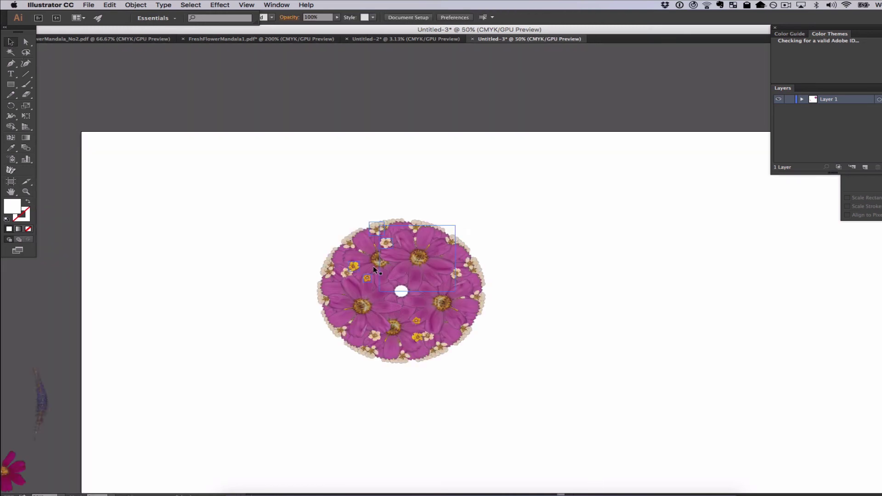
pyautogui.scroll(3, 373, 266)
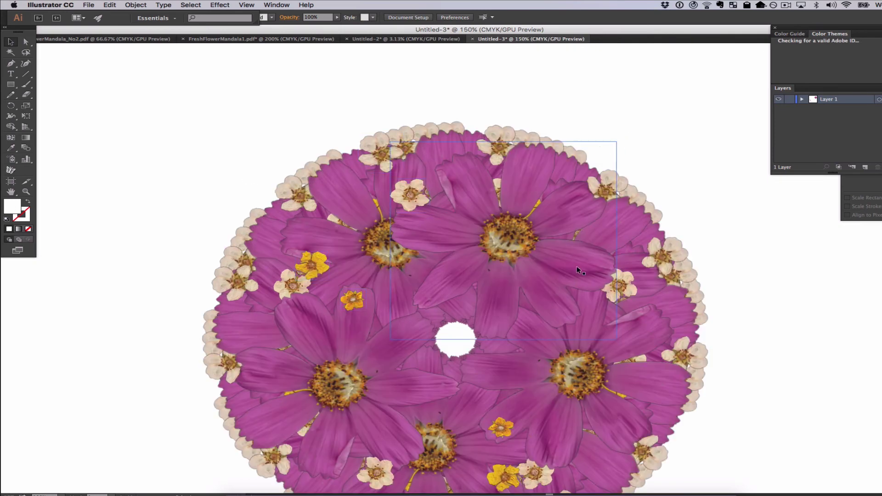
pyautogui.press('super+z')
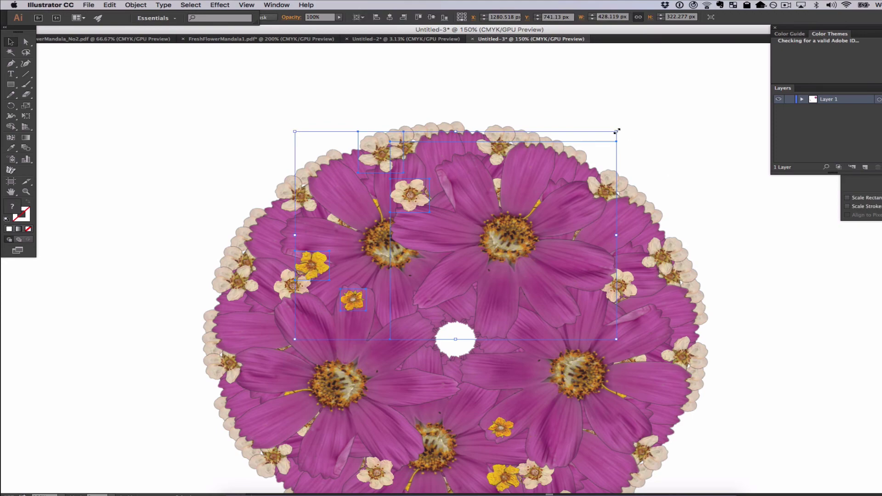
pyautogui.moveTo(617, 131); pyautogui.dragTo(735, 47)
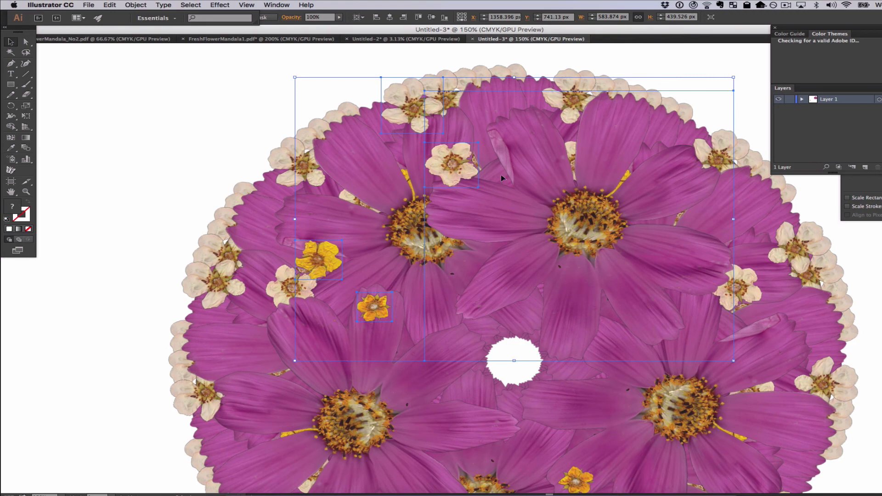
# Step: Examine the enlarged petals and flower centres up close, check the mandala's size on the whole artboard, and deselect it
pyautogui.scroll(2, 503, 243)
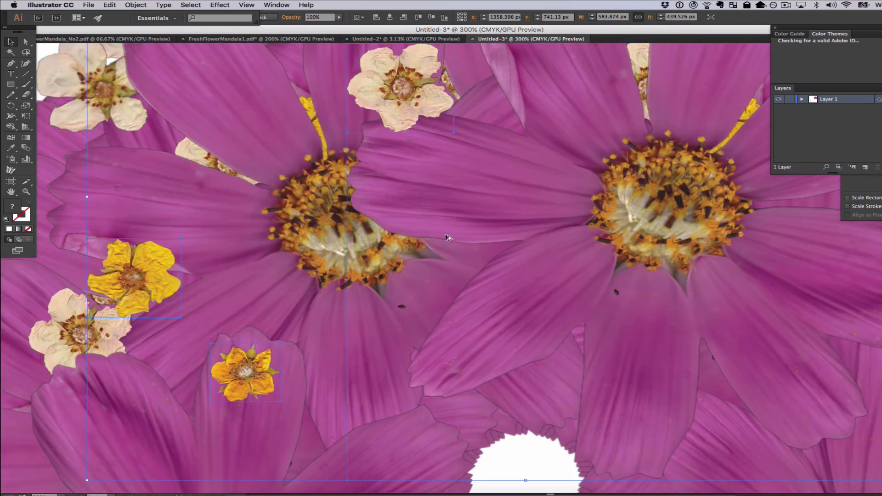
pyautogui.scroll(1, 514, 240)
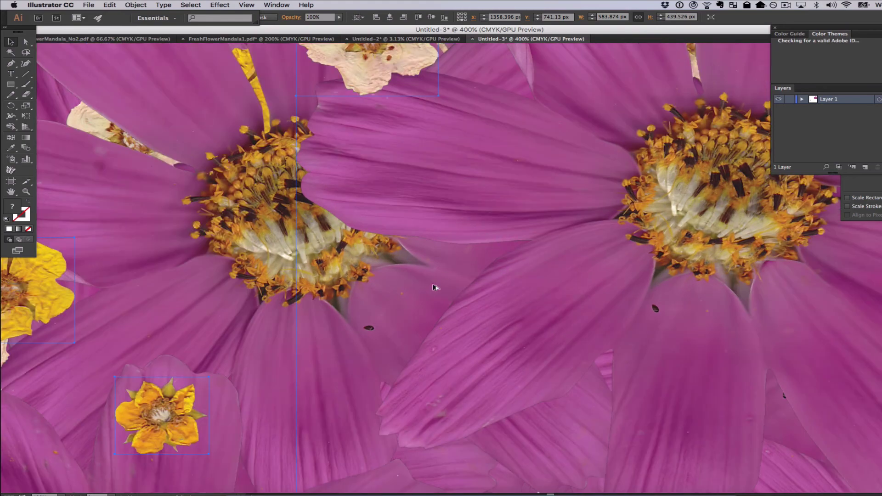
pyautogui.scroll(-1, 435, 285)
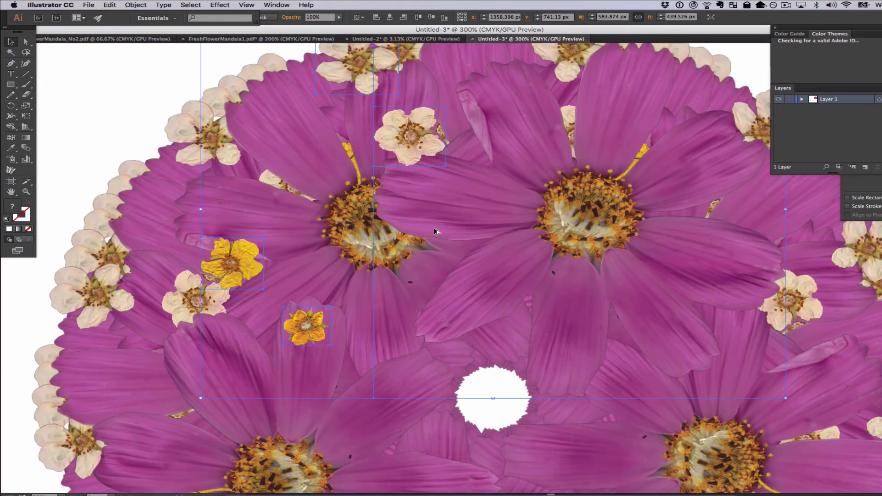
pyautogui.scroll(-10, 436, 230)
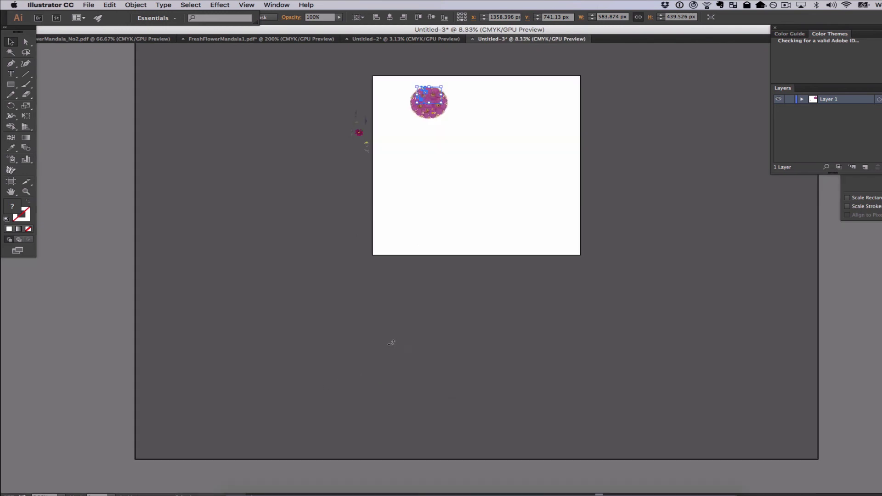
pyautogui.scroll(-1, 498, 239)
pyautogui.scroll(6, 423, 281)
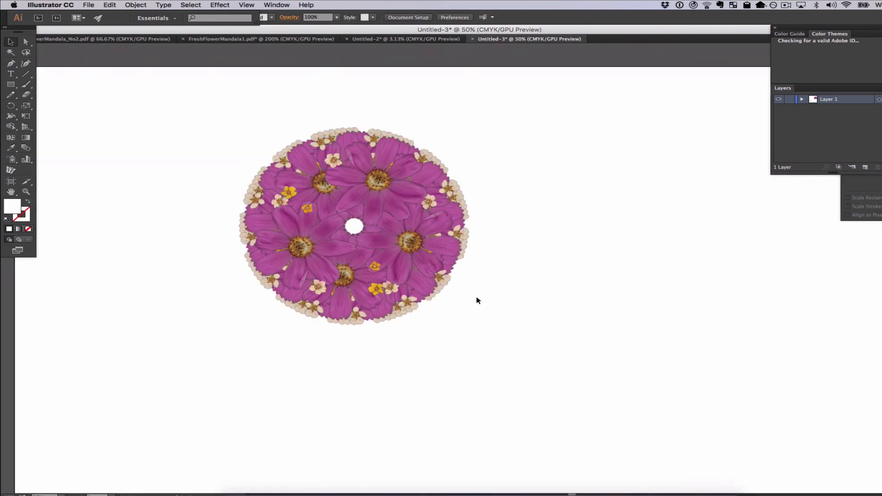